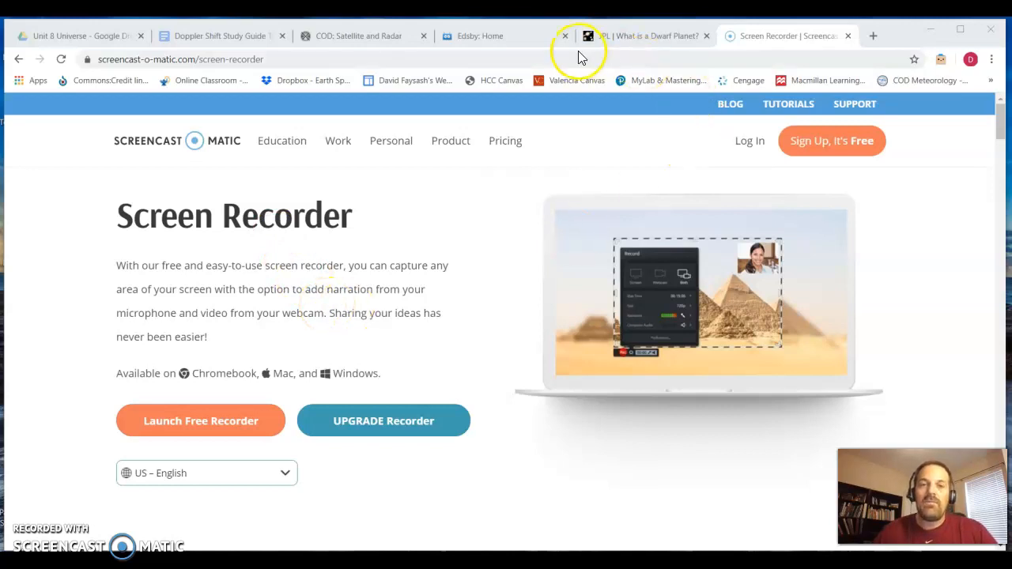
- Switch to Edsby and create a new question sheet in the personal folder
{"action": "left_click", "coordinate": [516, 39]}
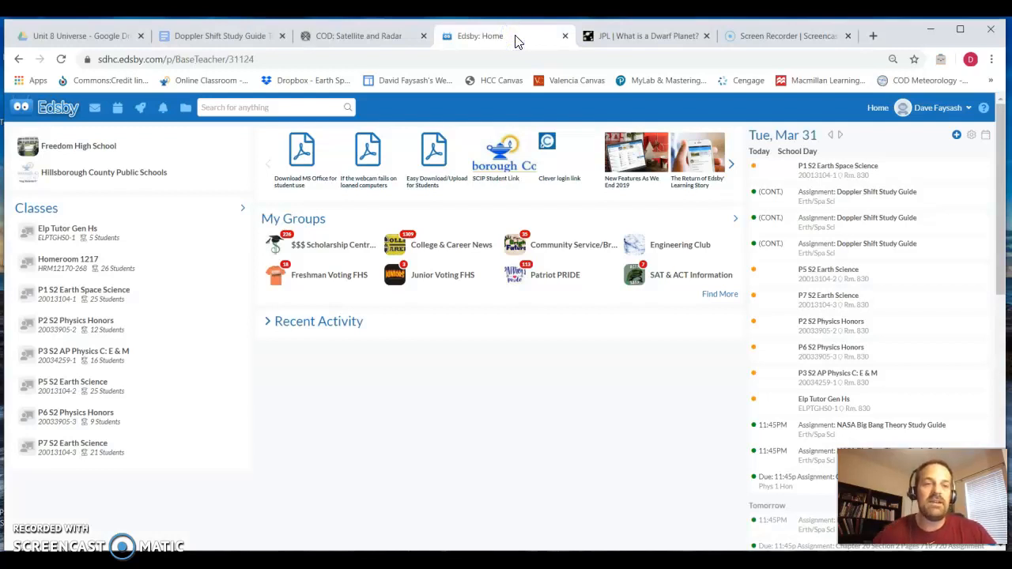
{"action": "left_click", "coordinate": [185, 115]}
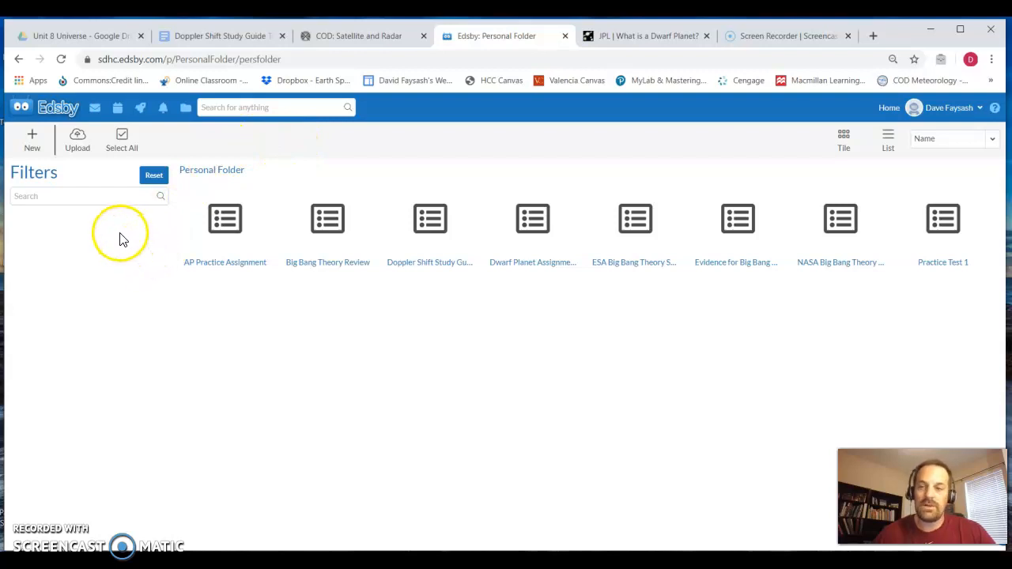
{"action": "left_click", "coordinate": [40, 144]}
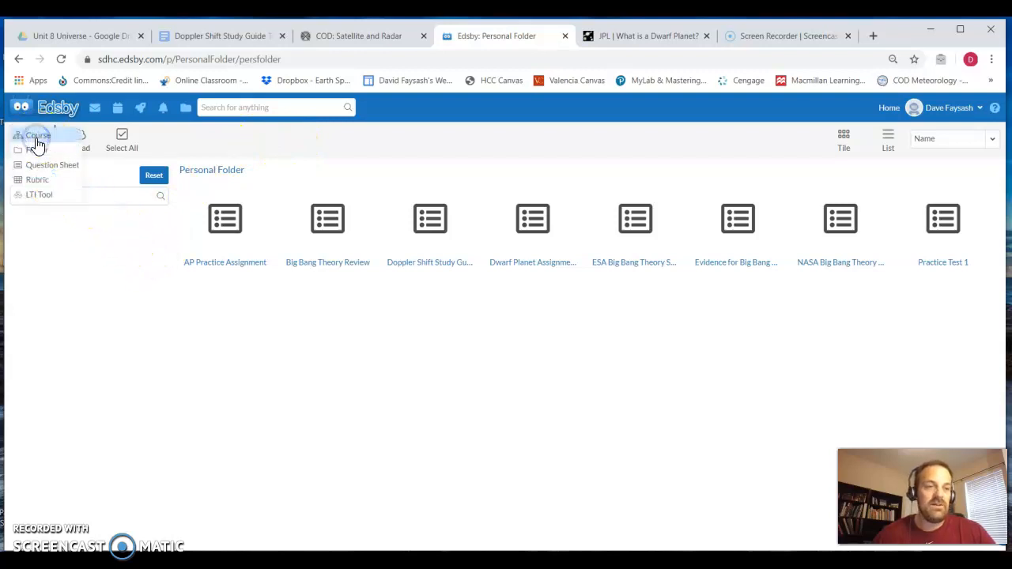
{"action": "left_click", "coordinate": [42, 172]}
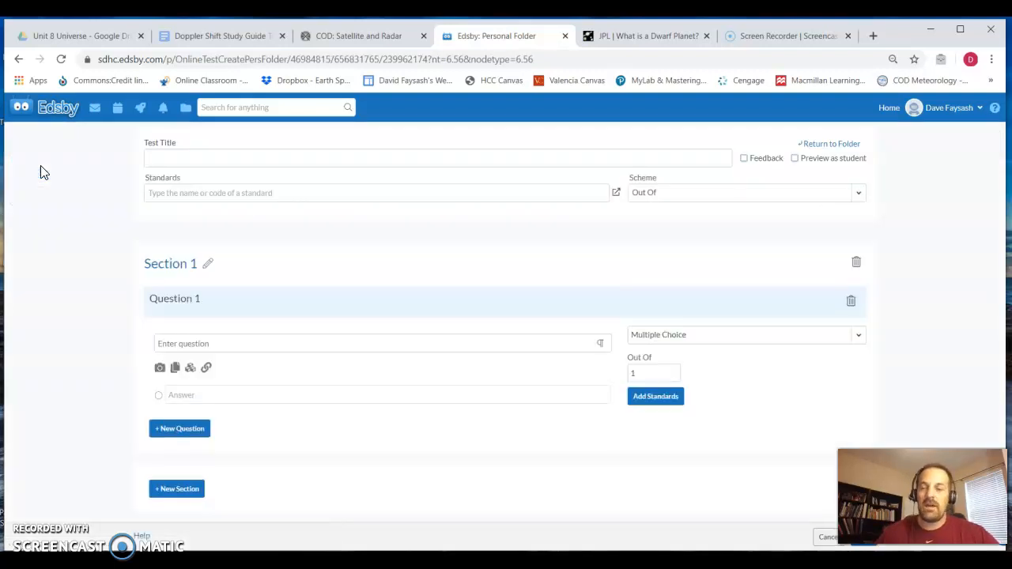
- Review the JPL "What is a Dwarf Planet?" infographic as source material for the questions
{"action": "left_click", "coordinate": [602, 38]}
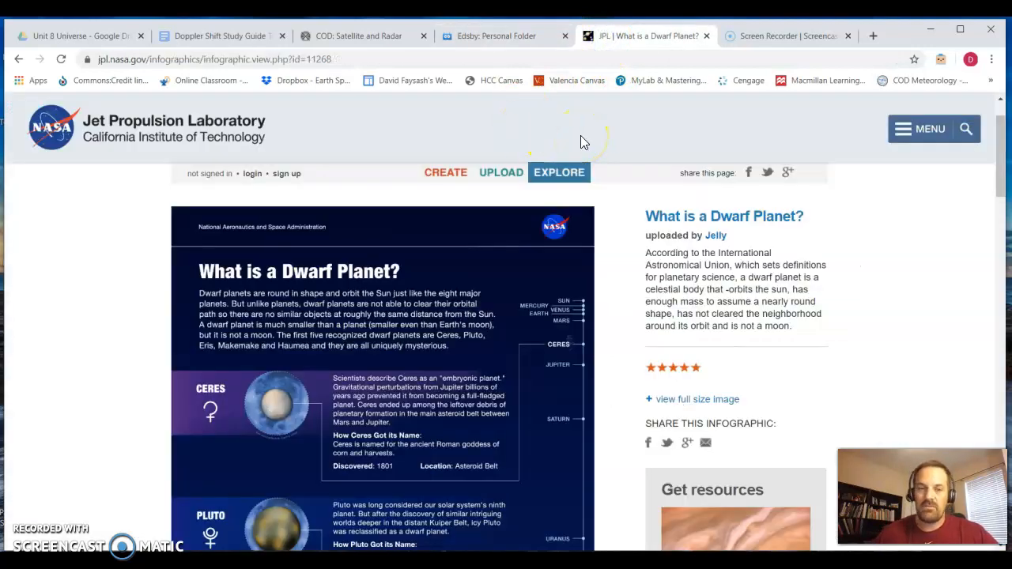
{"action": "left_click", "coordinate": [521, 311]}
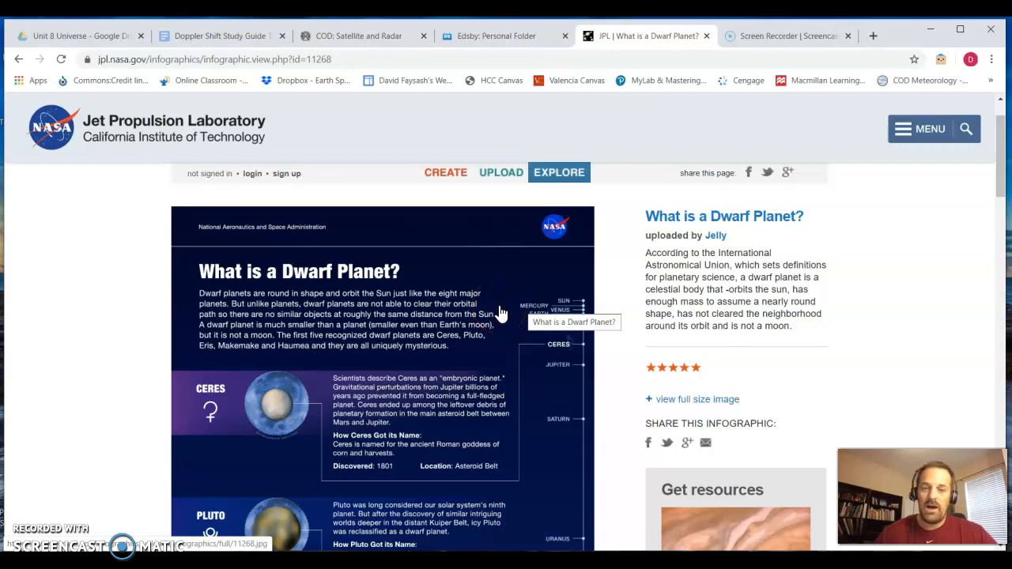
{"action": "scroll", "coordinate": [499, 313], "scroll_direction": "down", "scroll_amount": 1}
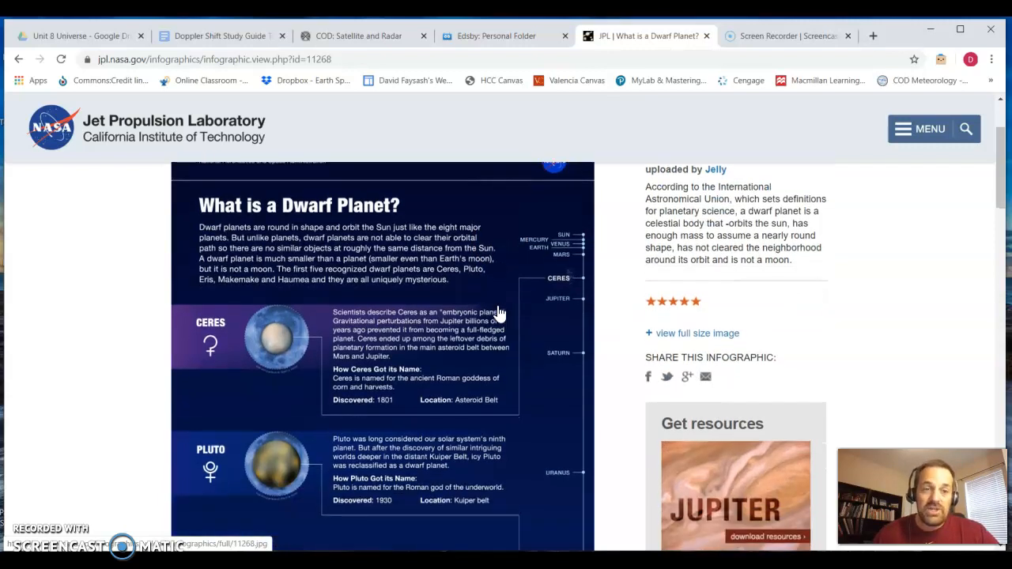
{"action": "left_click", "coordinate": [447, 304]}
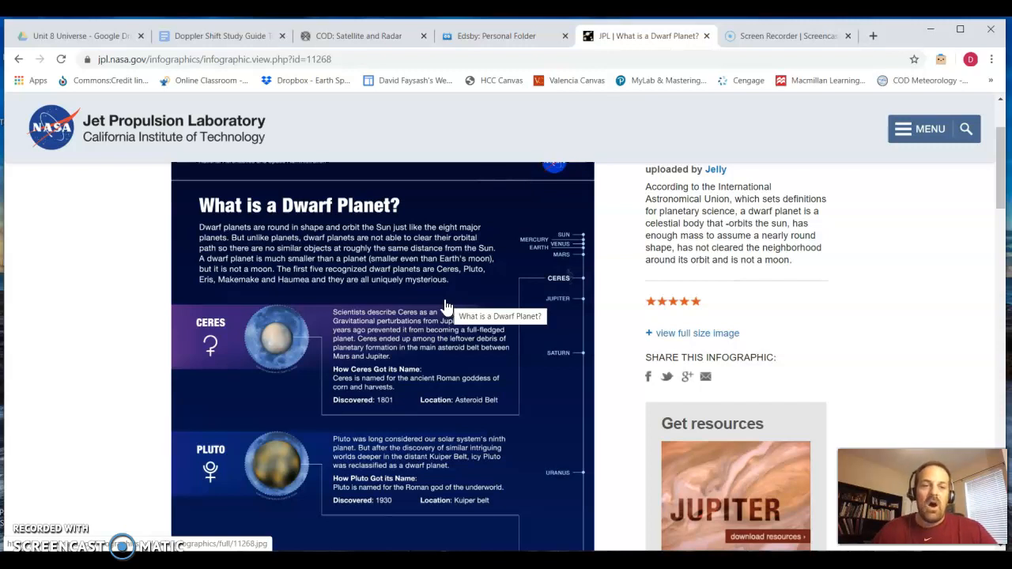
{"action": "left_click", "coordinate": [427, 250]}
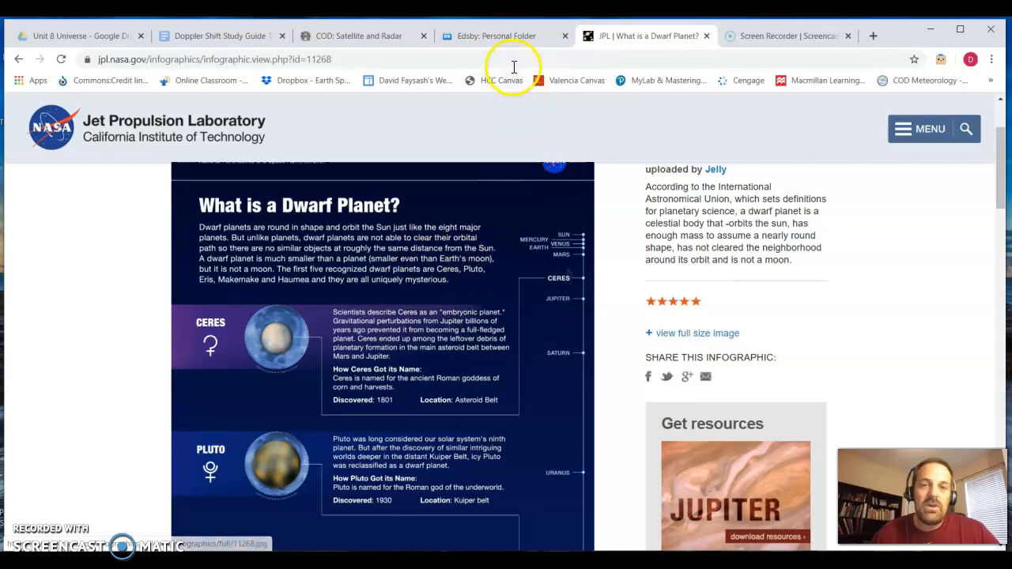
- Back in the Edsby question sheet, title the test "Dwarf Planets Assignment" and enable Feedback
{"action": "left_click", "coordinate": [498, 39]}
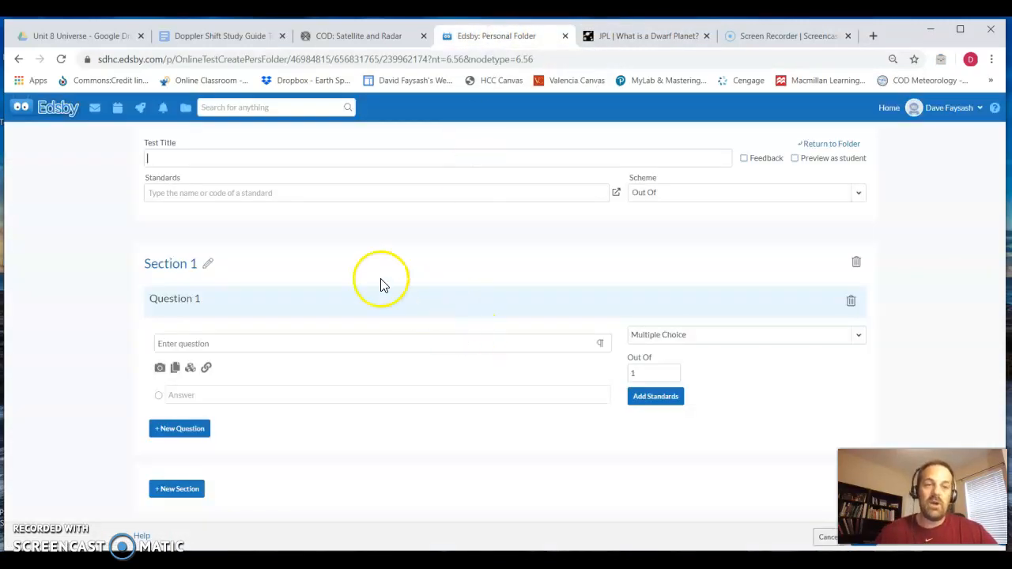
{"action": "left_click", "coordinate": [287, 160]}
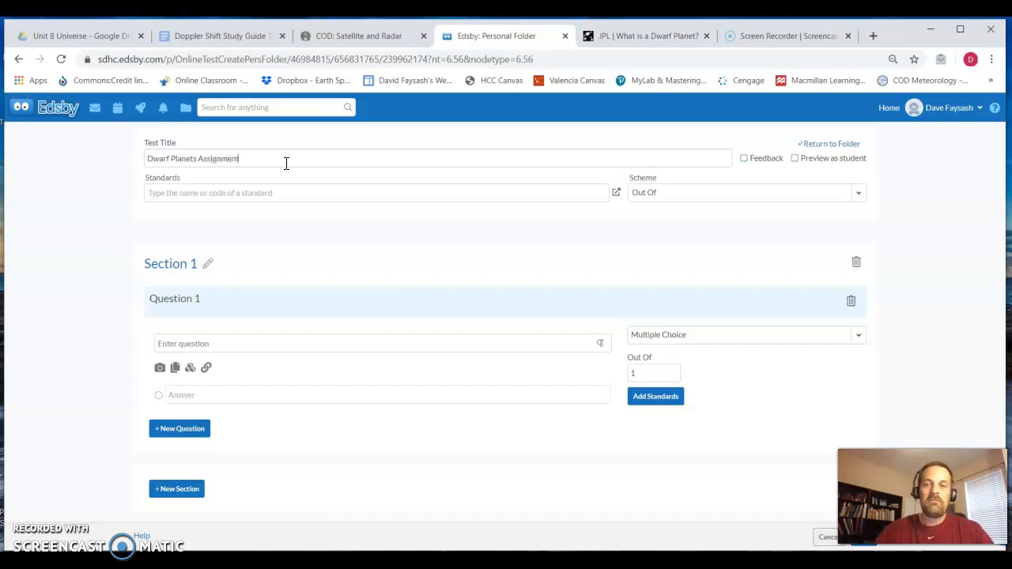
{"action": "left_click", "coordinate": [288, 193]}
{"action": "left_click", "coordinate": [443, 229]}
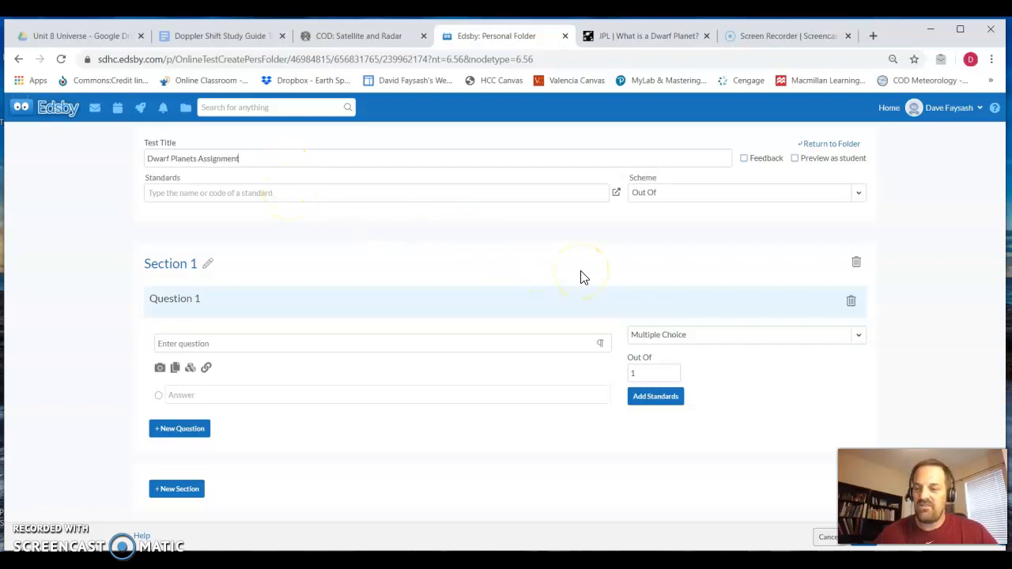
{"action": "left_click", "coordinate": [745, 160]}
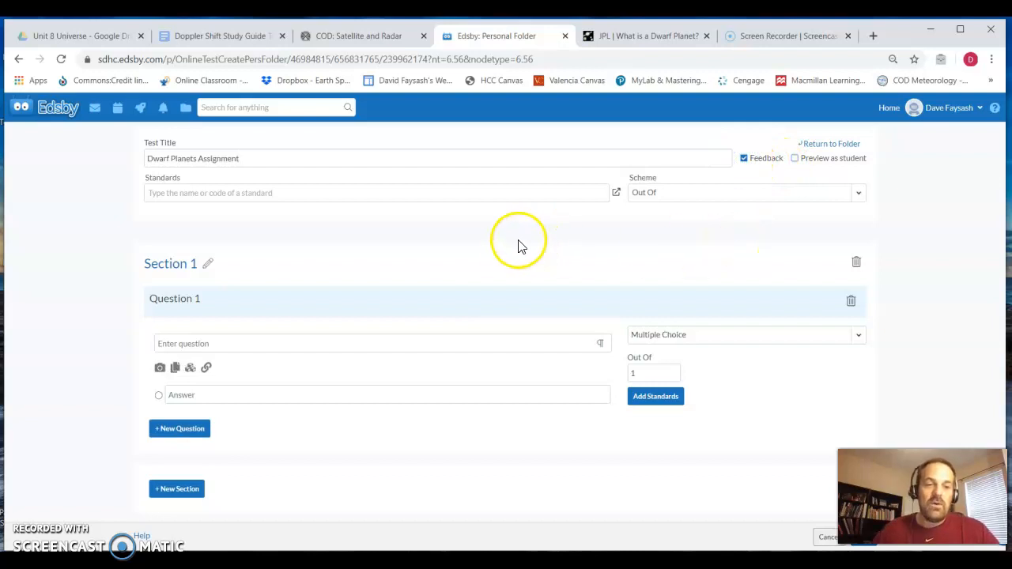
- Consult the dwarf planet infographic and enter "What is the shape of dwarf planets?" as the multiple-choice Question 1
{"action": "left_click", "coordinate": [706, 347]}
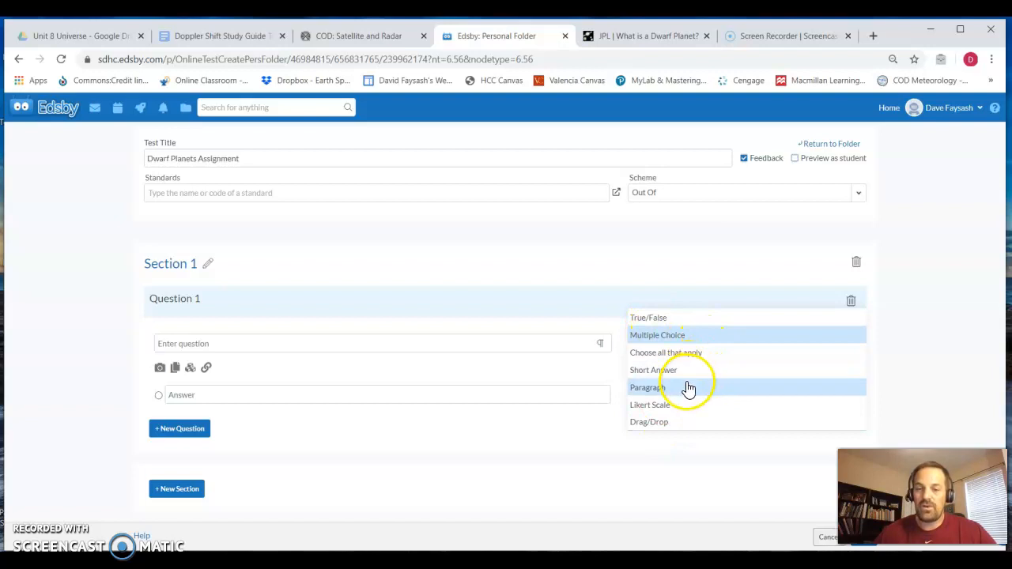
{"action": "left_click", "coordinate": [931, 340]}
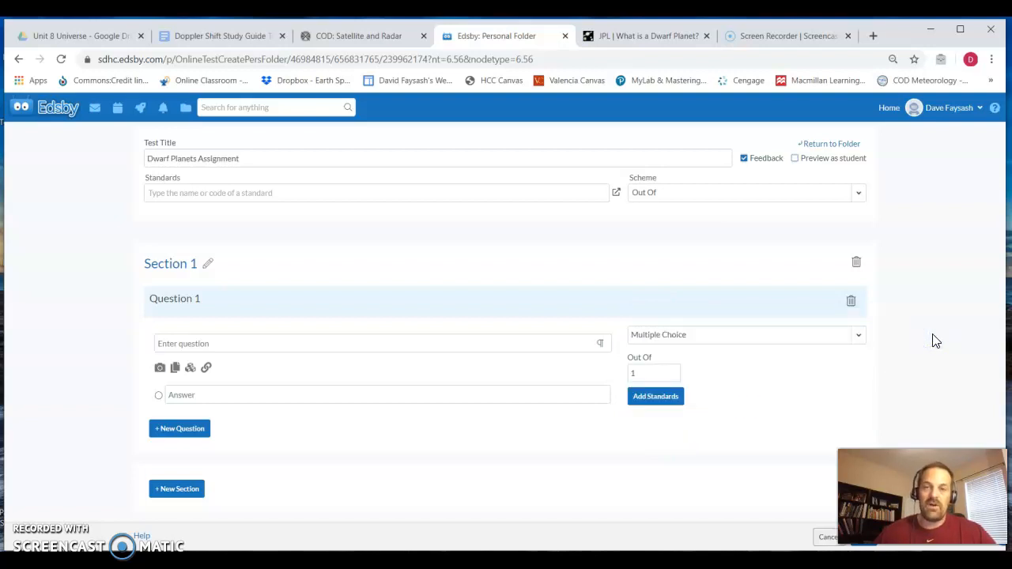
{"action": "left_click", "coordinate": [361, 348]}
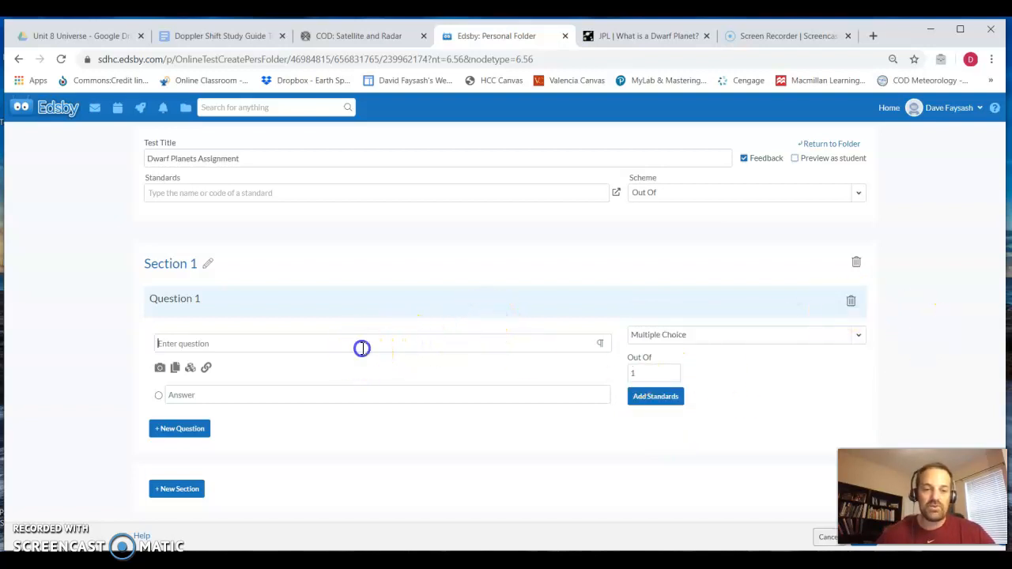
{"action": "left_click", "coordinate": [637, 41]}
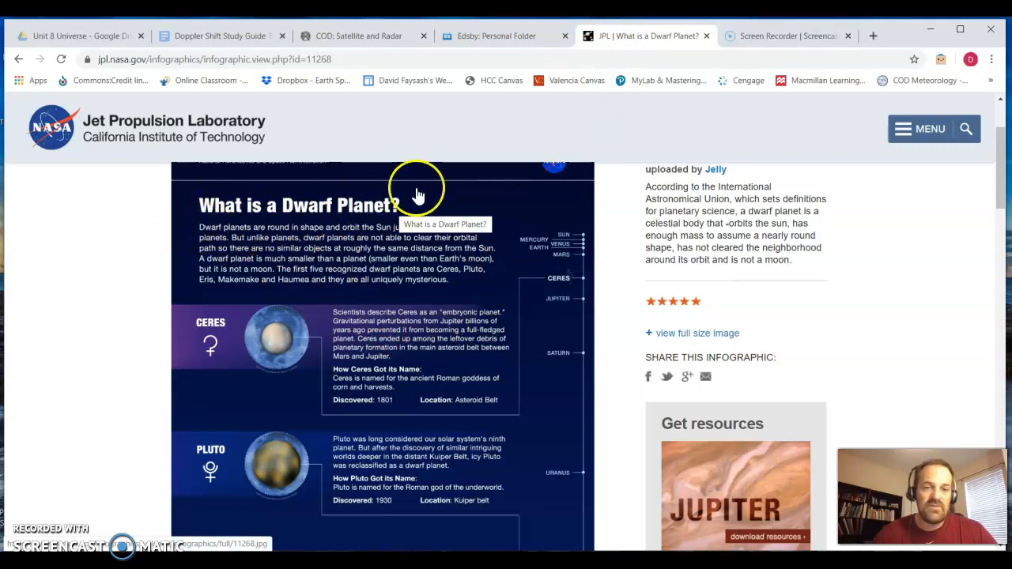
{"action": "left_click", "coordinate": [479, 38]}
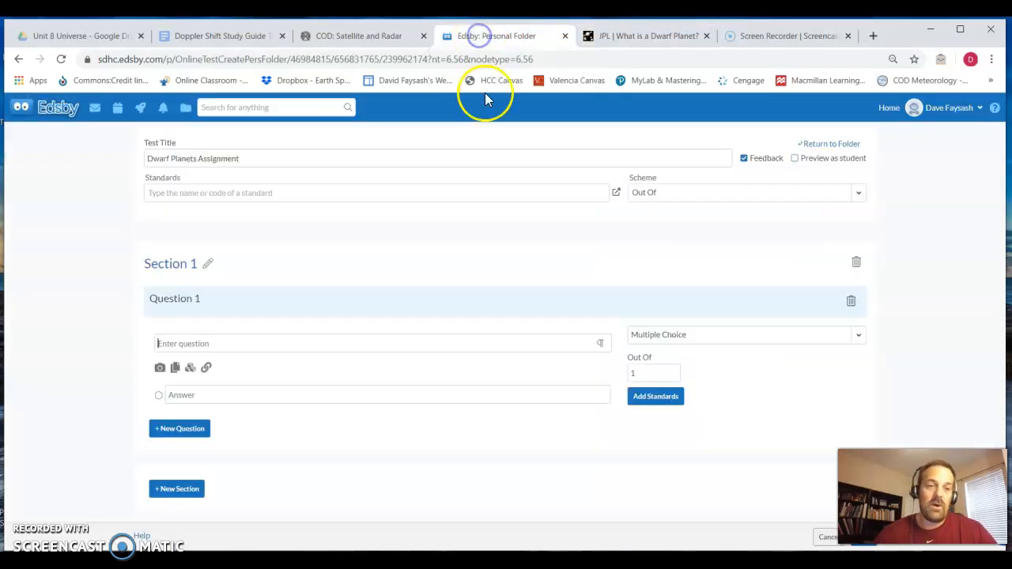
{"action": "left_click", "coordinate": [228, 346]}
{"action": "type", "text": "W"}
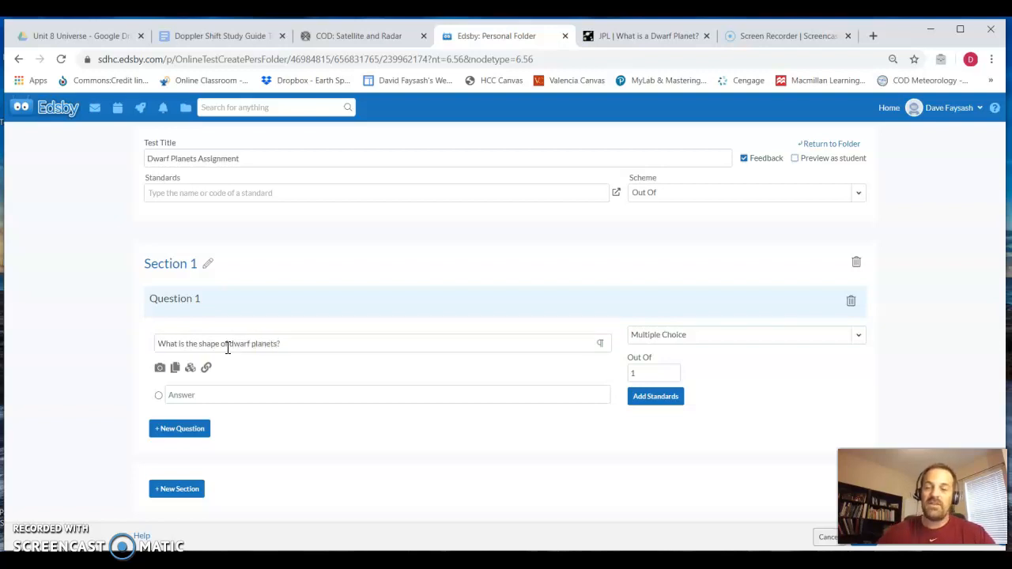
- Add the answer choices "square", "oval" and "spherical" to Question 1
{"action": "left_click", "coordinate": [356, 394]}
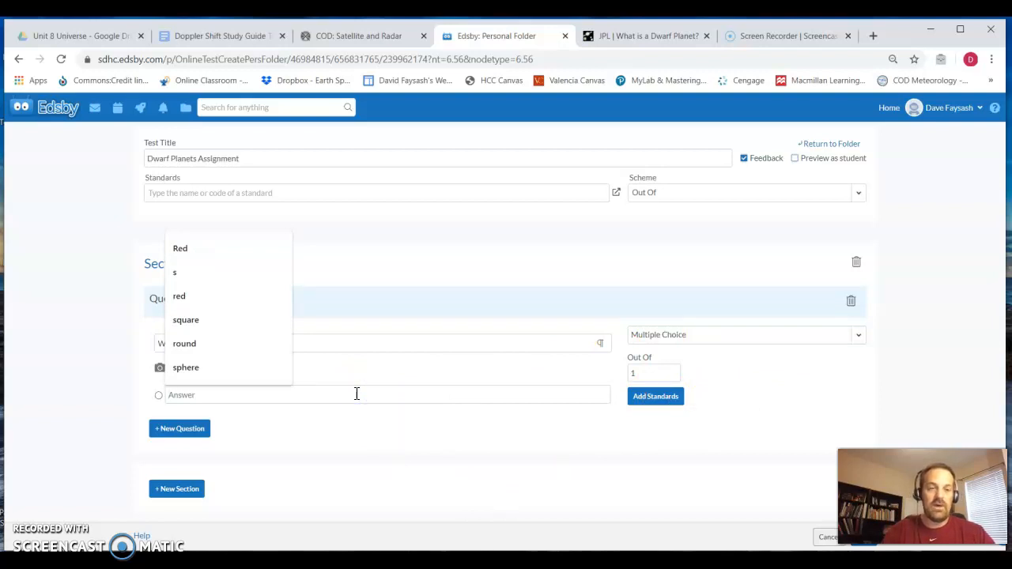
{"action": "type", "text": "square"}
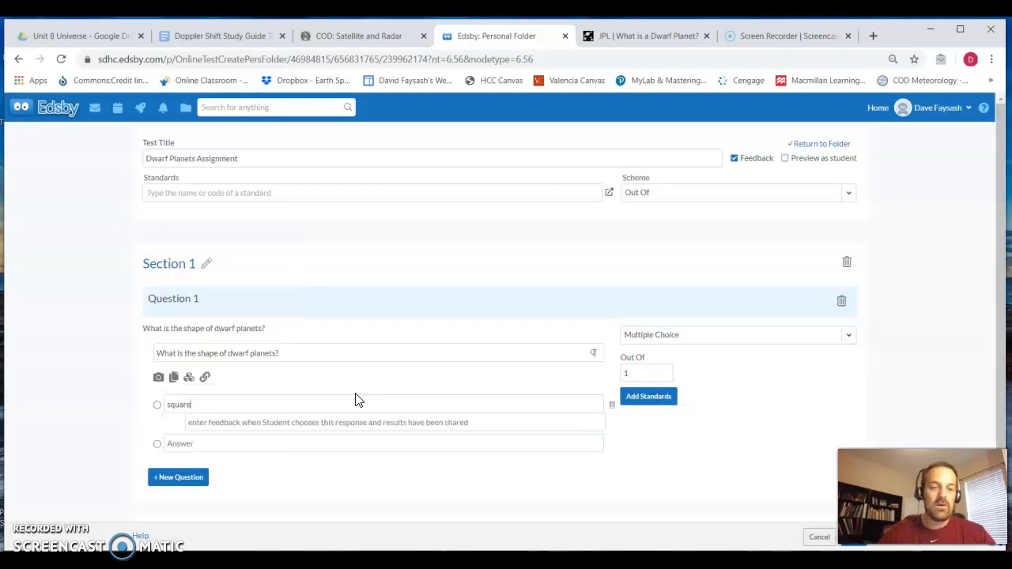
{"action": "left_click", "coordinate": [333, 446]}
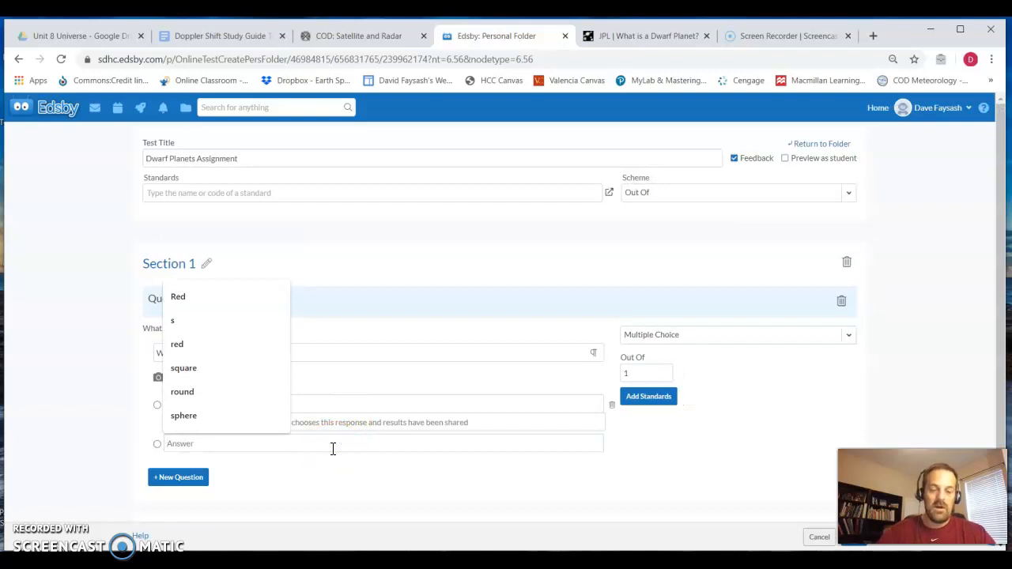
{"action": "type", "text": "oval"}
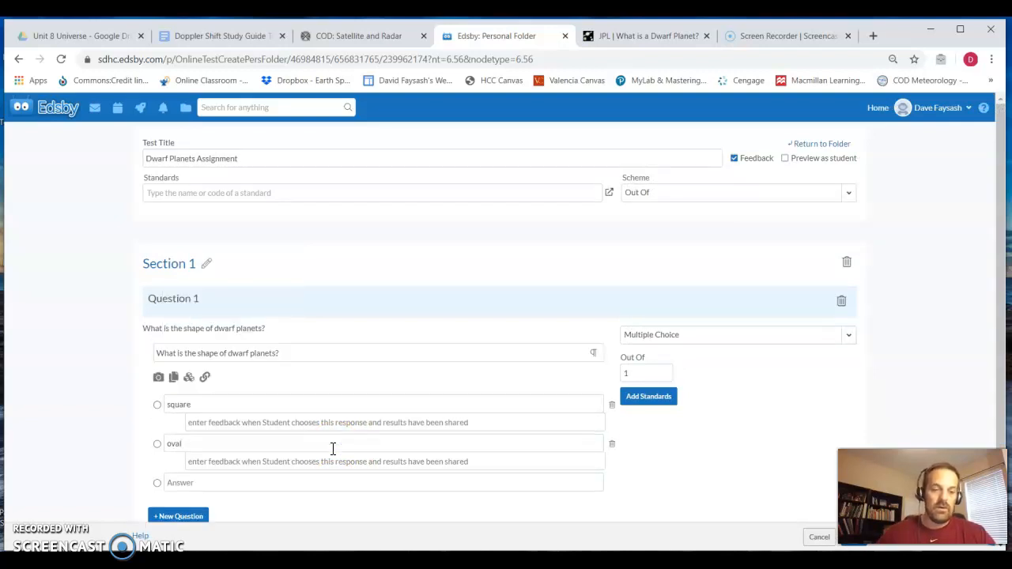
{"action": "left_click", "coordinate": [274, 484]}
{"action": "type", "text": "spherical"}
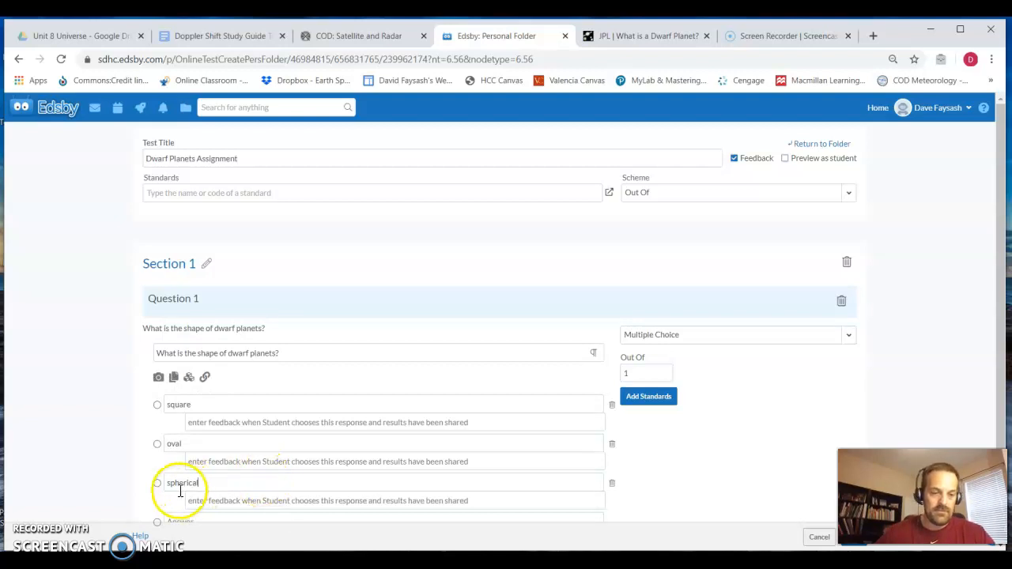
- Check the infographic's wording and change the third answer choice of Question 1 to "round"
{"action": "left_click", "coordinate": [625, 38]}
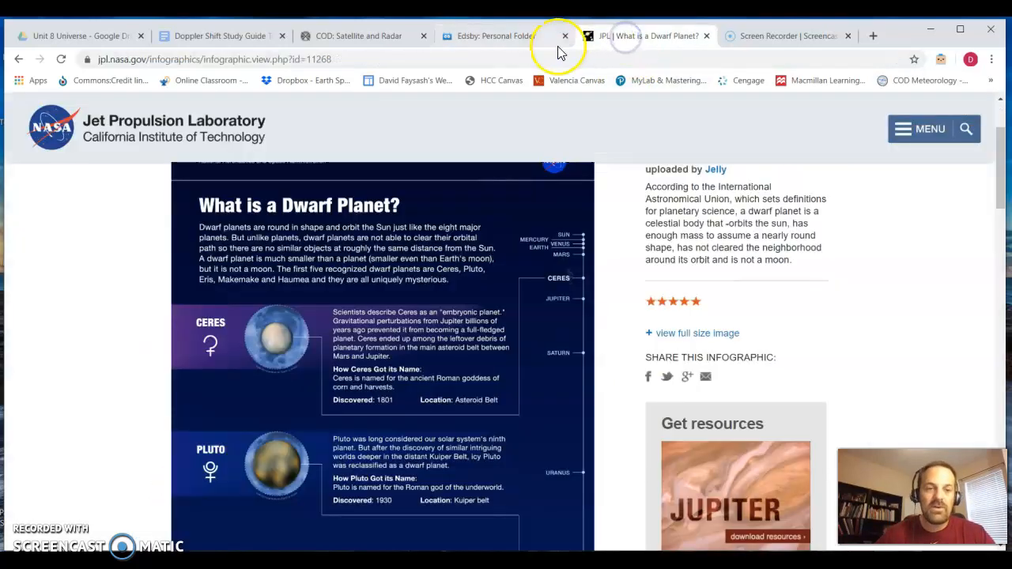
{"action": "left_click", "coordinate": [499, 36]}
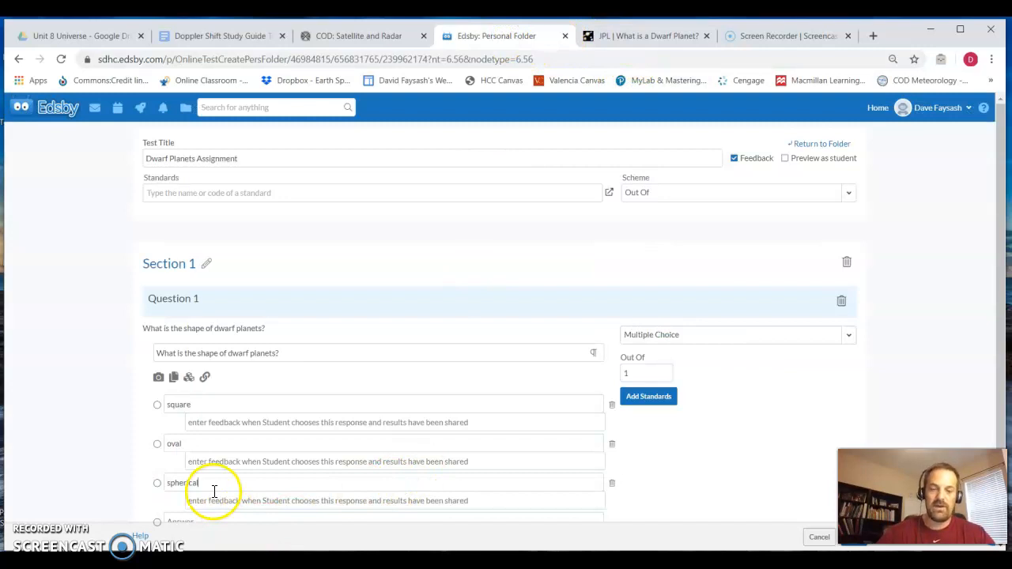
{"action": "key", "text": "BackSpace"}
{"action": "key", "text": "BackSpace"}
{"action": "key", "text": "BackSpace"}
{"action": "key", "text": "BackSpace"}
{"action": "key", "text": "BackSpace"}
{"action": "key", "text": "BackSpace"}
{"action": "key", "text": "BackSpace"}
{"action": "key", "text": "BackSpace"}
{"action": "key", "text": "BackSpace"}
{"action": "type", "text": "round"}
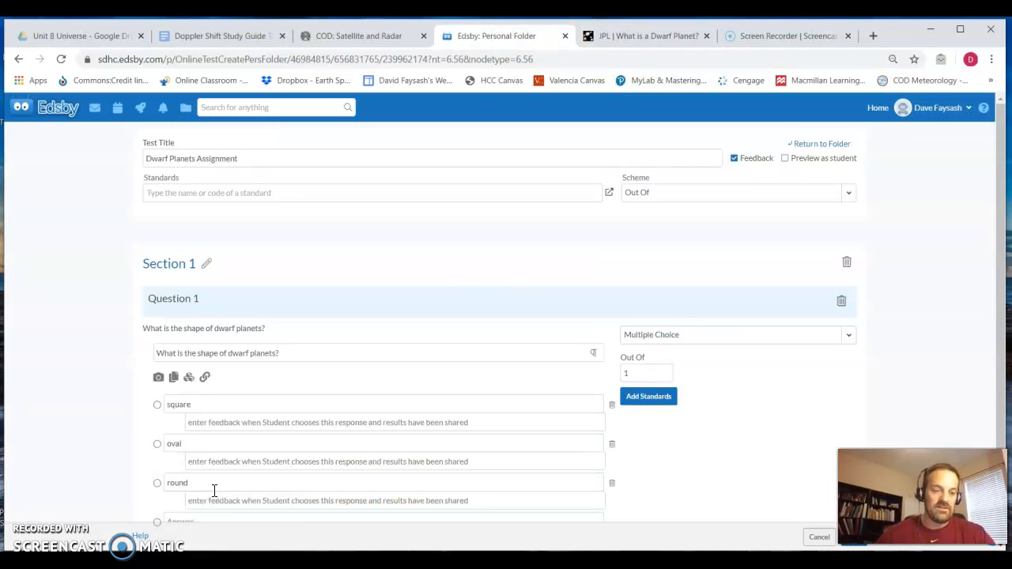
- Mark "round" as the correct answer to Question 1 and add "rectangular" as the fourth choice
{"action": "left_click", "coordinate": [157, 483]}
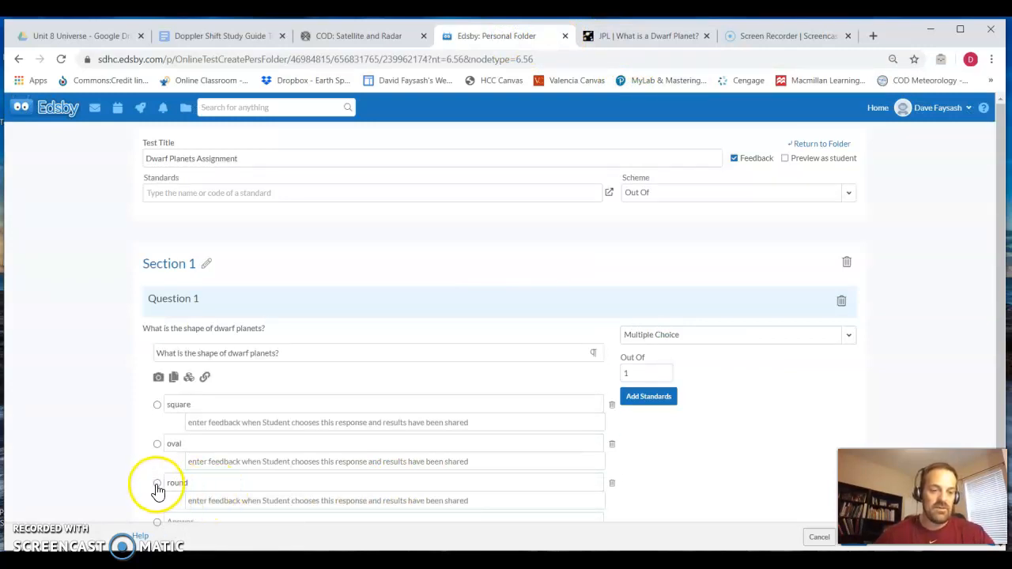
{"action": "scroll", "coordinate": [314, 439], "scroll_direction": "down", "scroll_amount": 2}
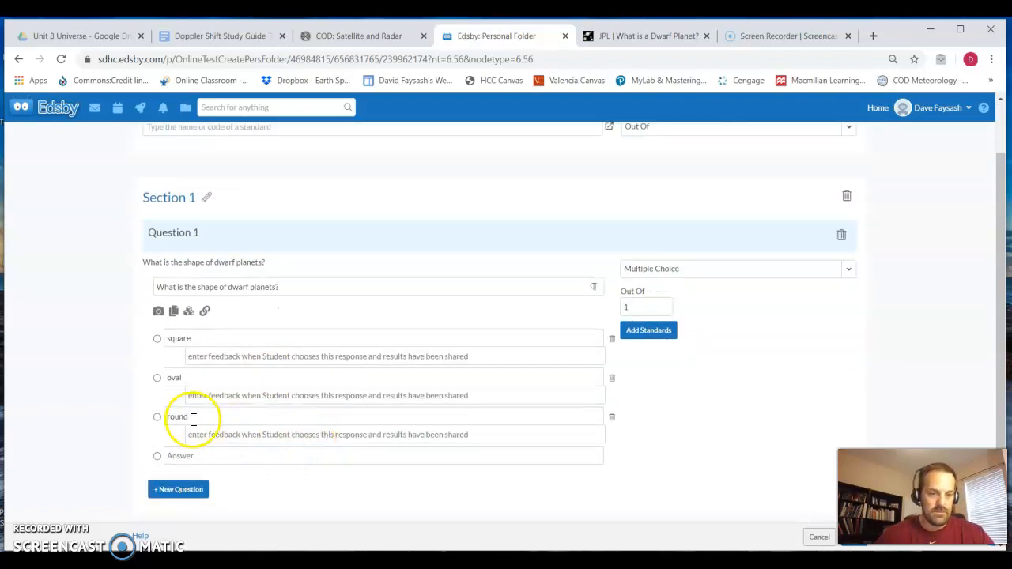
{"action": "left_click", "coordinate": [159, 419]}
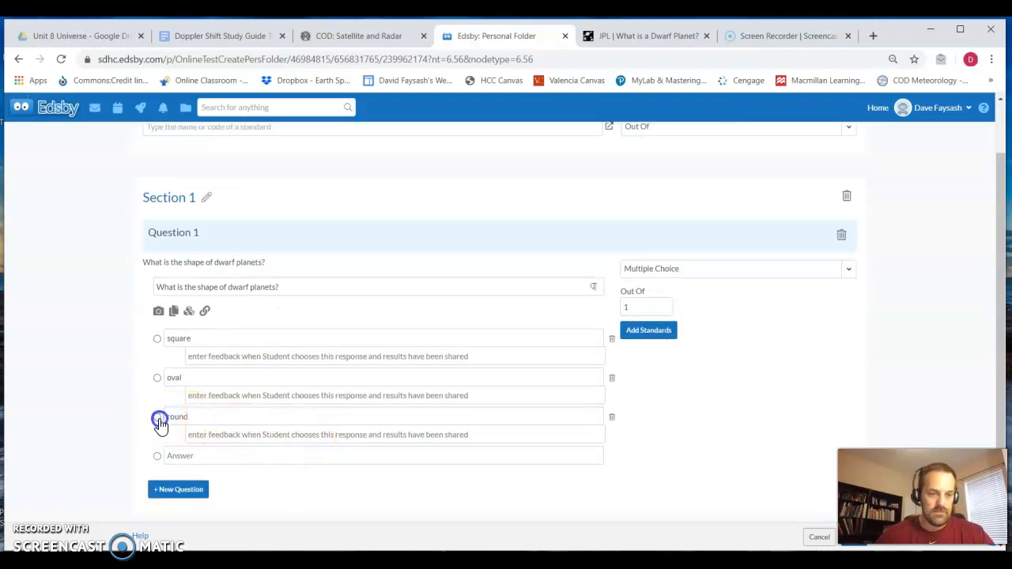
{"action": "left_click", "coordinate": [224, 456]}
{"action": "type", "text": "red"}
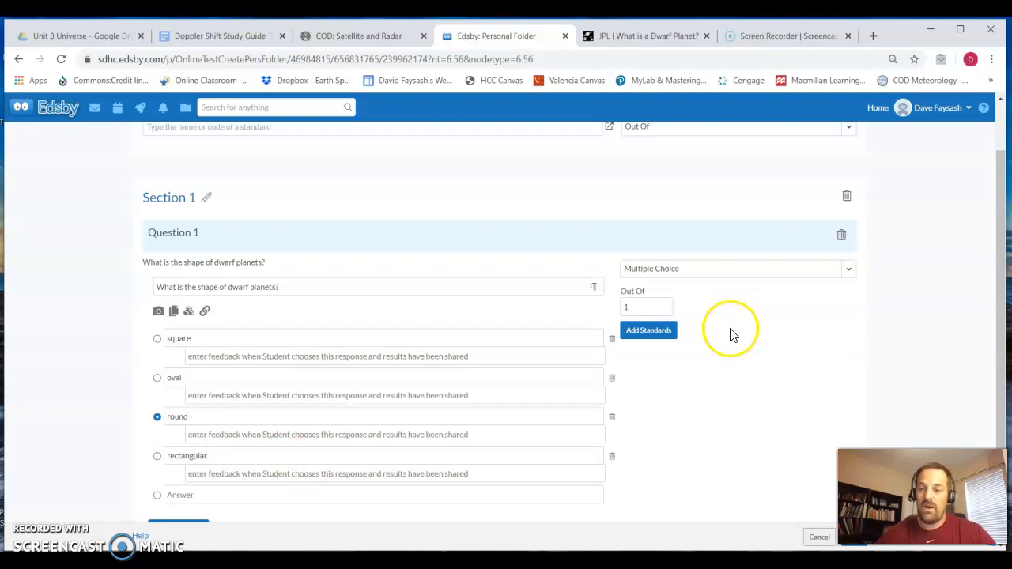
- Add a new blank question below Question 1 in Section 1 and bring it into view
{"action": "scroll", "coordinate": [735, 332], "scroll_direction": "down", "scroll_amount": 2}
{"action": "scroll", "coordinate": [732, 338], "scroll_direction": "down", "scroll_amount": 1}
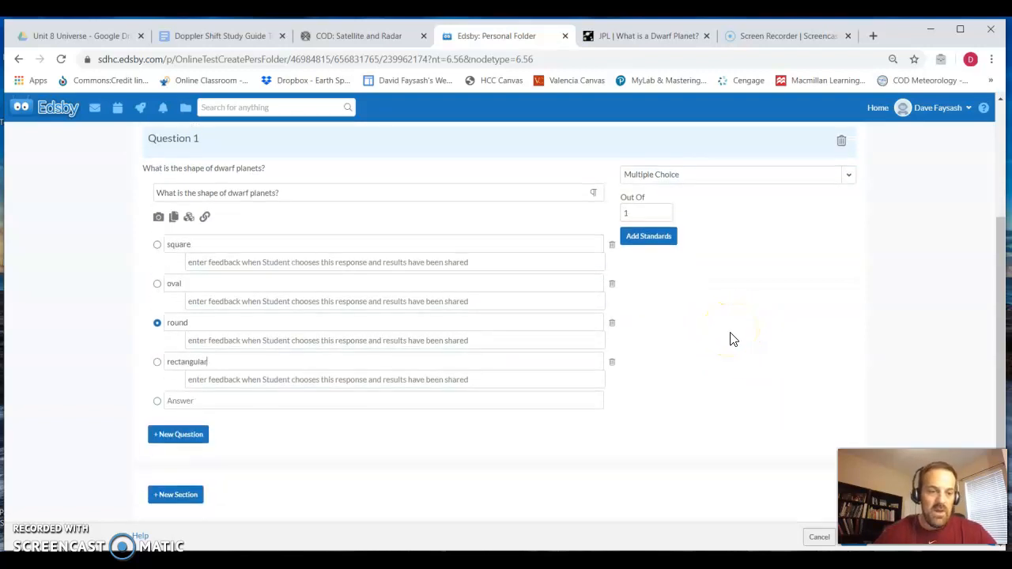
{"action": "left_click", "coordinate": [195, 443]}
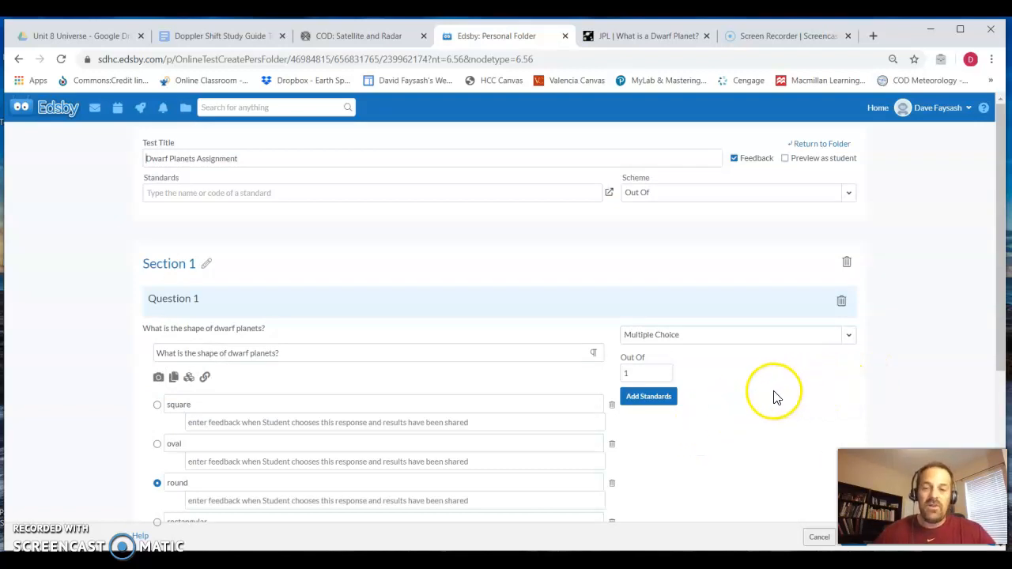
{"action": "scroll", "coordinate": [773, 395], "scroll_direction": "down", "scroll_amount": 3}
{"action": "scroll", "coordinate": [773, 395], "scroll_direction": "down", "scroll_amount": 2}
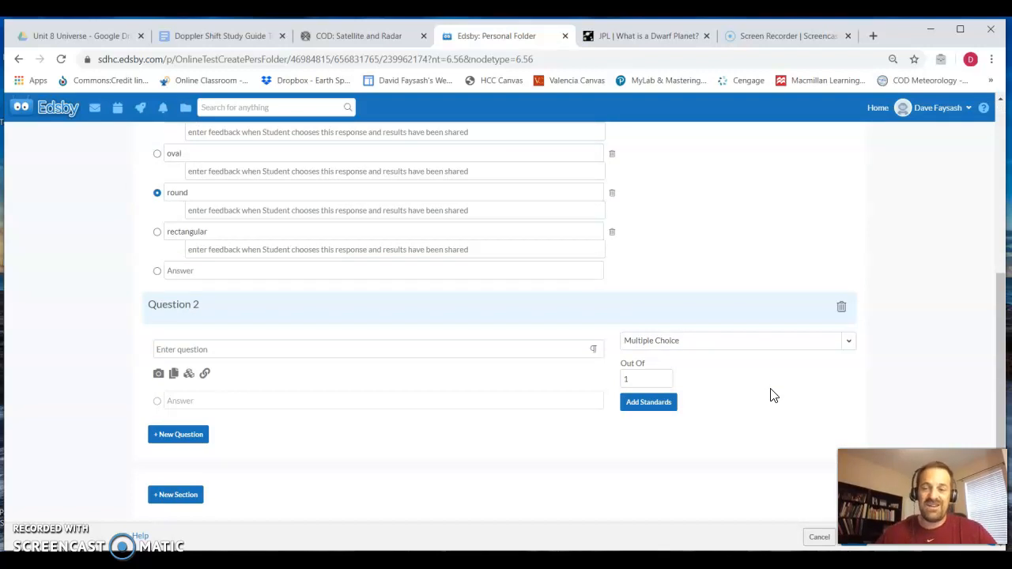
{"action": "left_click", "coordinate": [766, 390]}
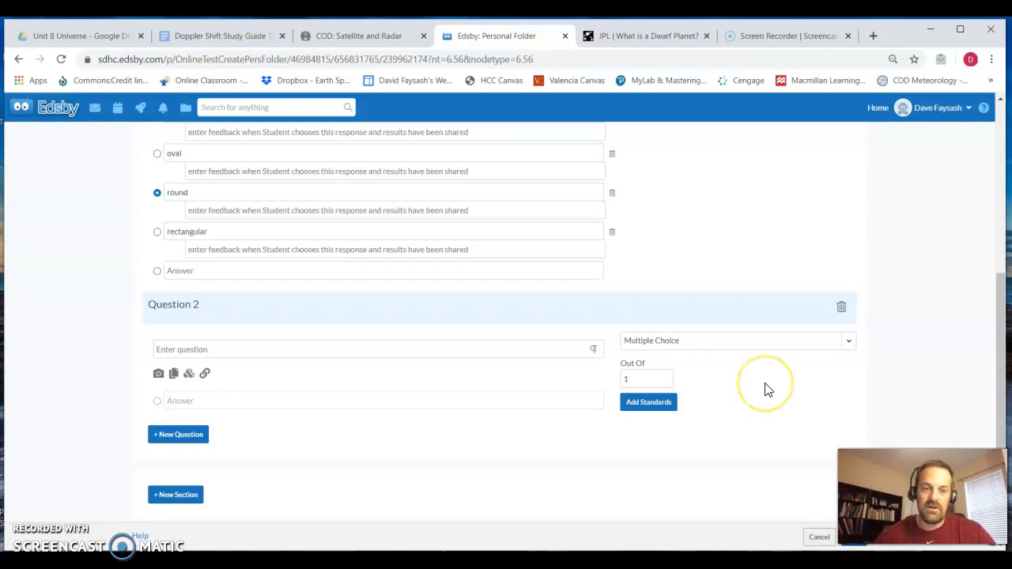
- Make Question 2 a Short Answer item reading "Dwarf planets orbit the ____________."
{"action": "left_click", "coordinate": [685, 343]}
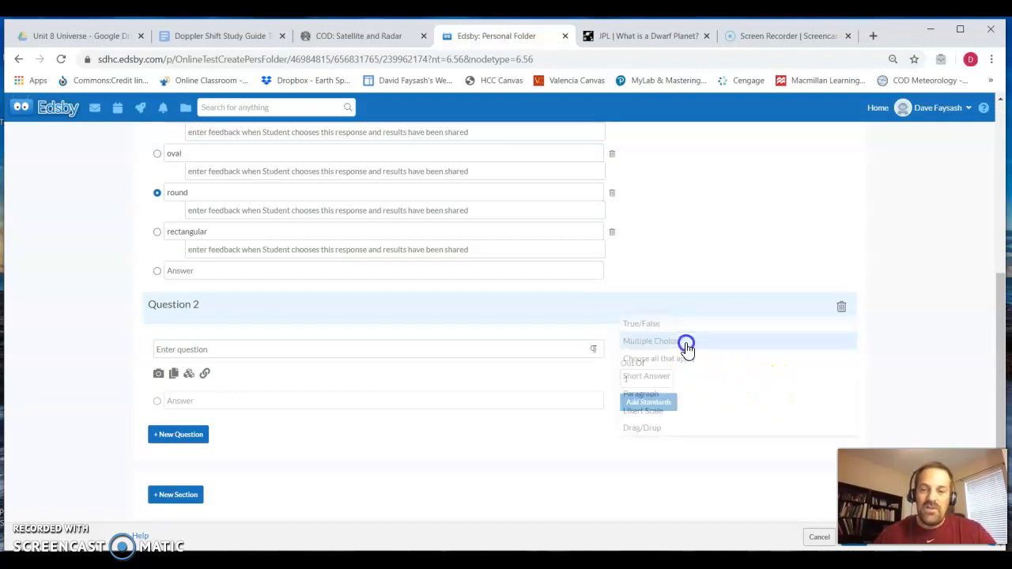
{"action": "left_click", "coordinate": [657, 376]}
{"action": "left_click", "coordinate": [221, 350]}
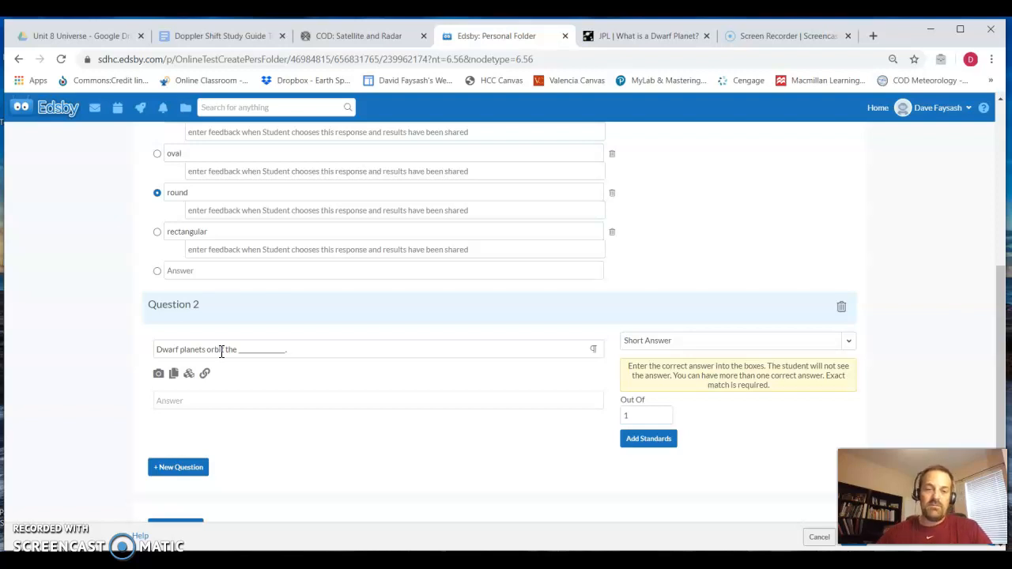
- Add "sun", "Sun" and "SUN" as Question 2's accepted answers and append "(Make sure you write your one word answer in all lower case)" to its text
{"action": "left_click", "coordinate": [169, 405]}
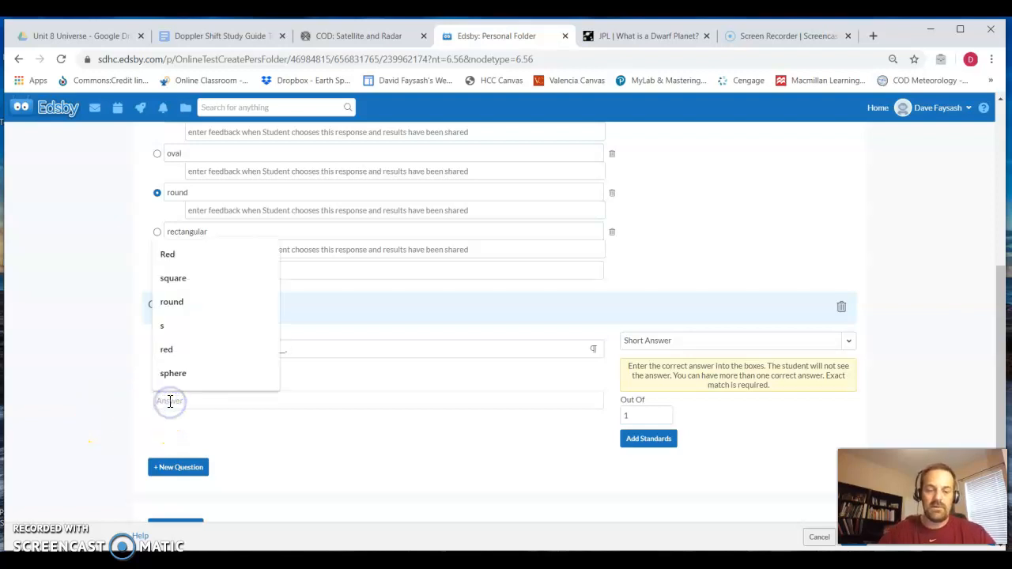
{"action": "type", "text": "sun"}
{"action": "left_click", "coordinate": [170, 445]}
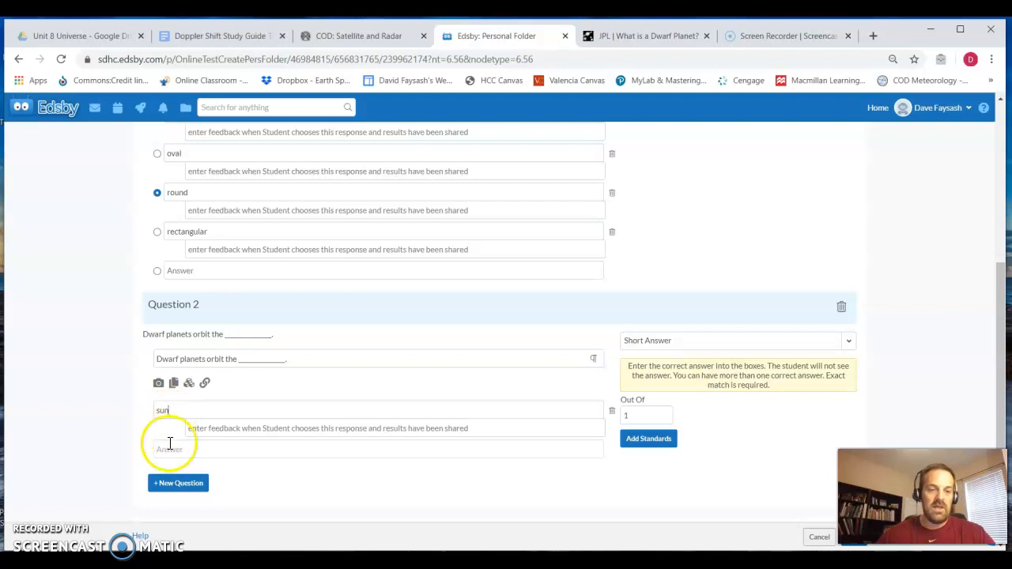
{"action": "type", "text": "sun"}
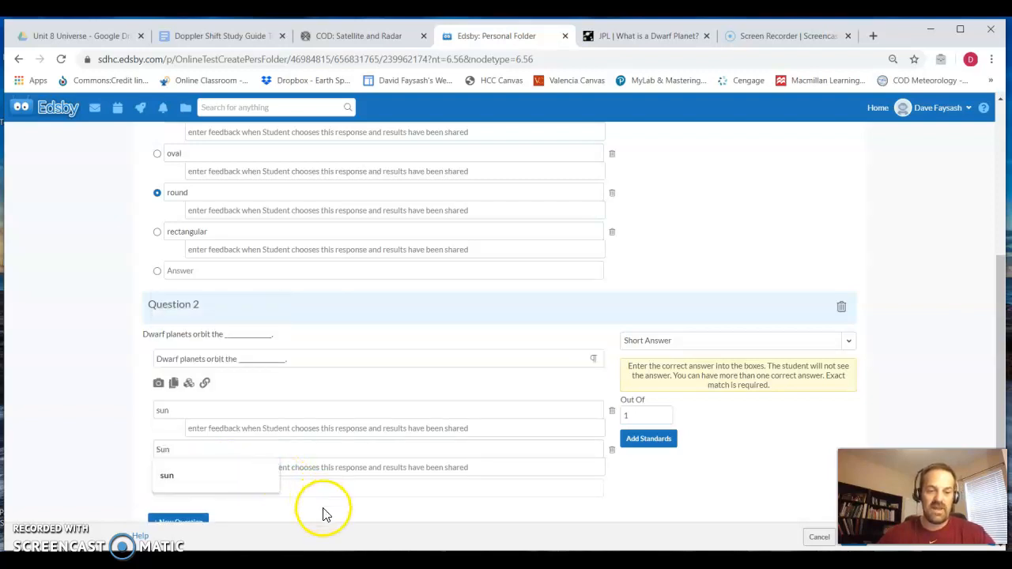
{"action": "left_click", "coordinate": [185, 488]}
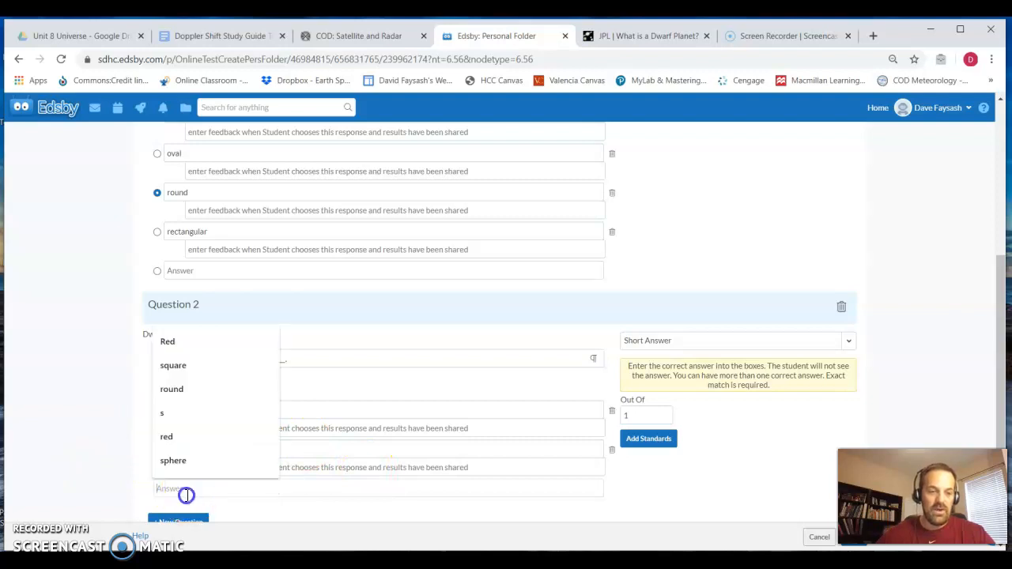
{"action": "type", "text": "SUN"}
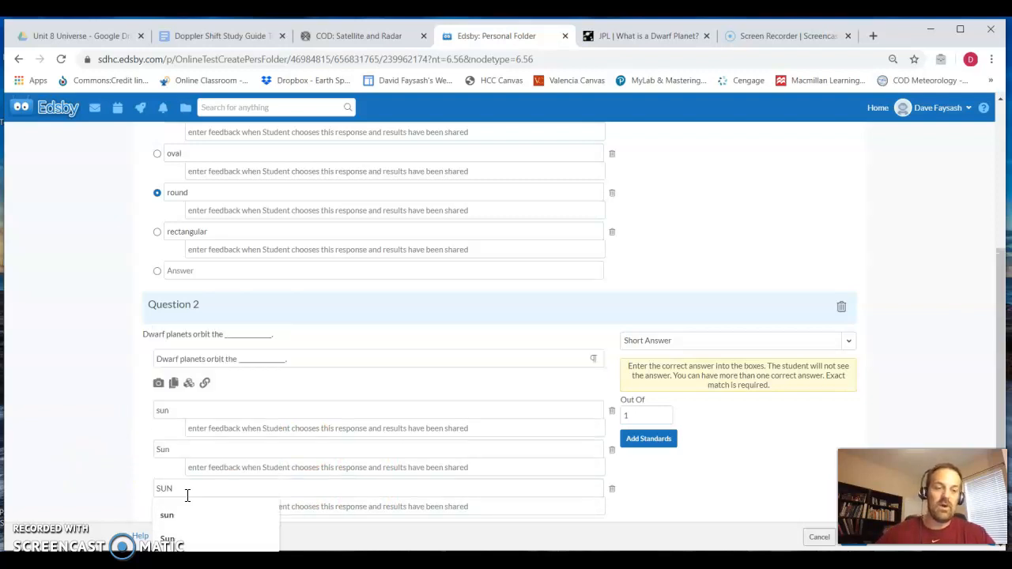
{"action": "left_click", "coordinate": [71, 430]}
{"action": "left_click", "coordinate": [333, 363]}
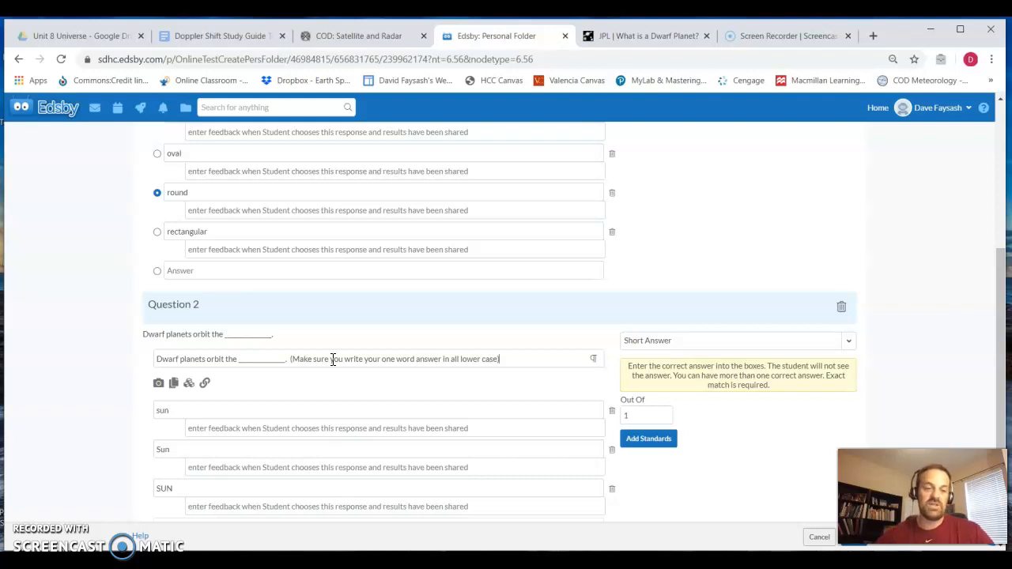
- Add a new blank question below Question 2 in Section 1
{"action": "scroll", "coordinate": [83, 348], "scroll_direction": "down", "scroll_amount": 2}
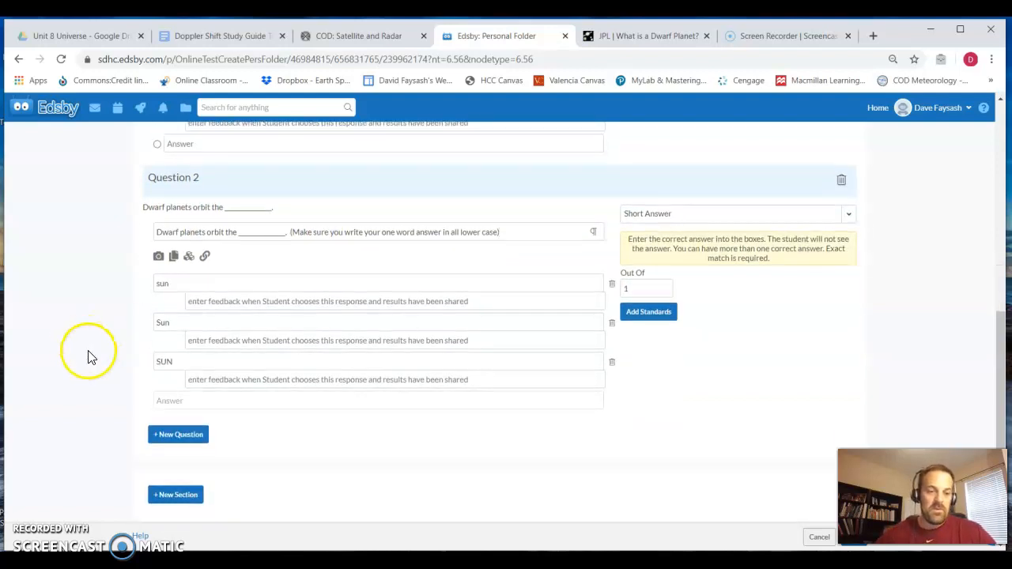
{"action": "left_click", "coordinate": [190, 436]}
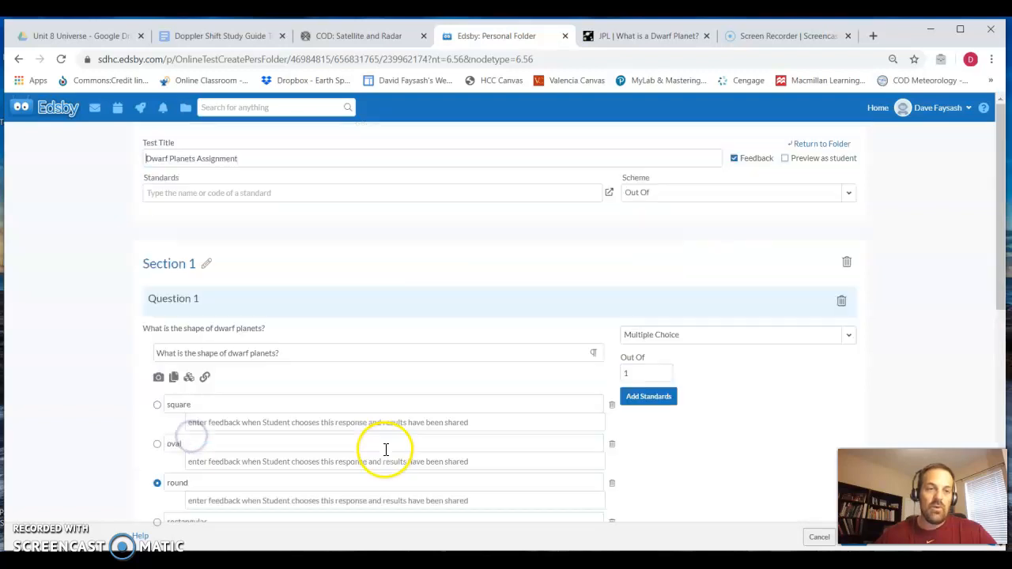
{"action": "scroll", "coordinate": [412, 400], "scroll_direction": "down", "scroll_amount": 1}
{"action": "scroll", "coordinate": [412, 400], "scroll_direction": "down", "scroll_amount": 7}
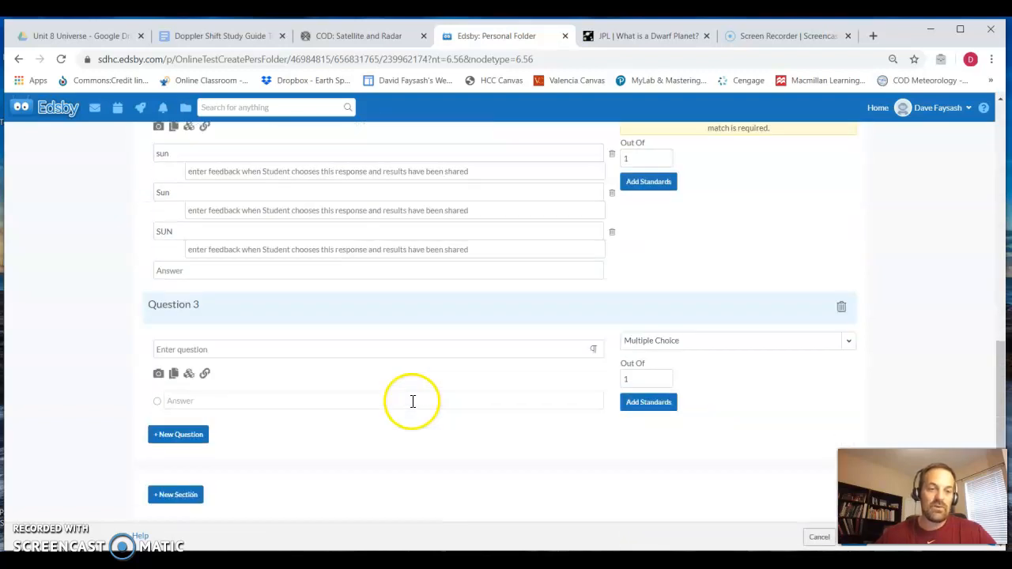
- Consult the infographic and make Question 3 a True/False item reading "Dwarf planets cannot clear their orbital path." with True as the correct answer
{"action": "left_click", "coordinate": [601, 35]}
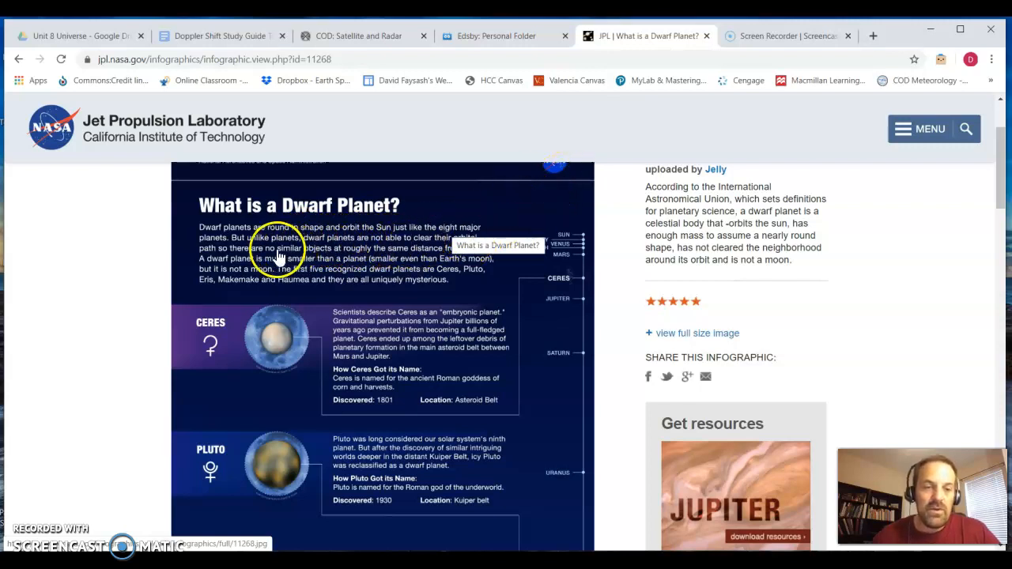
{"action": "left_click", "coordinate": [491, 37]}
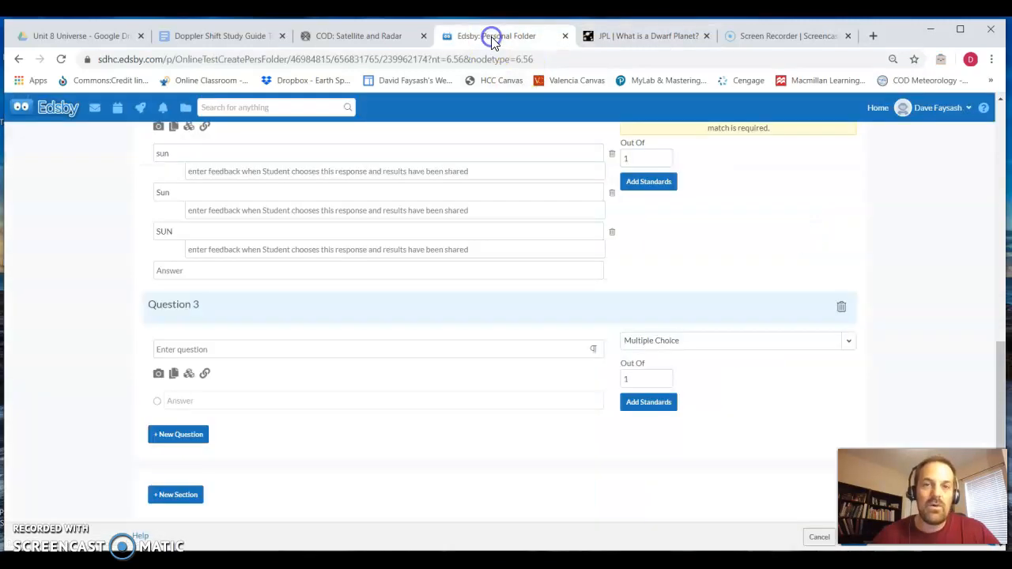
{"action": "left_click", "coordinate": [633, 344]}
{"action": "left_click", "coordinate": [633, 328]}
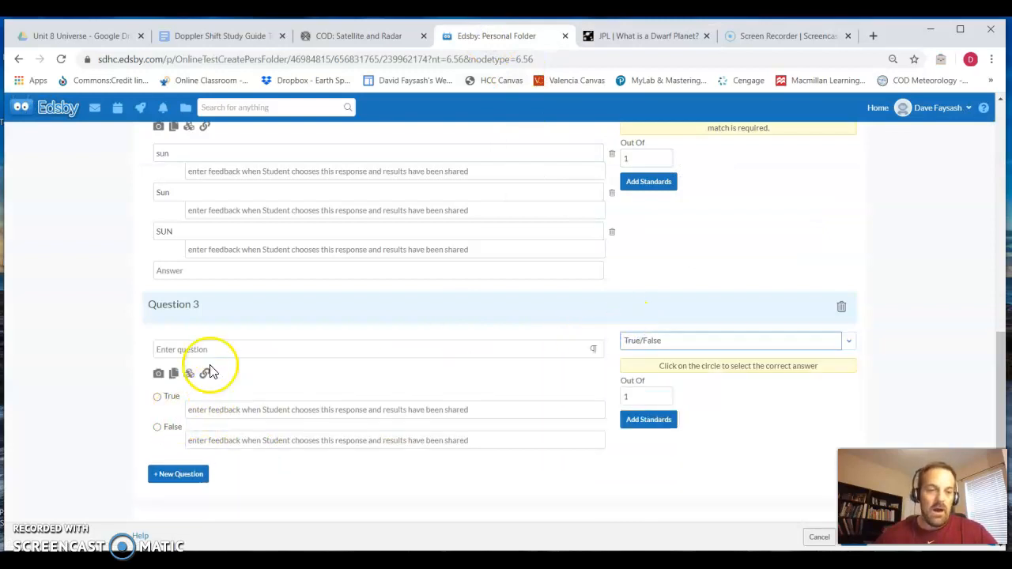
{"action": "left_click", "coordinate": [201, 349]}
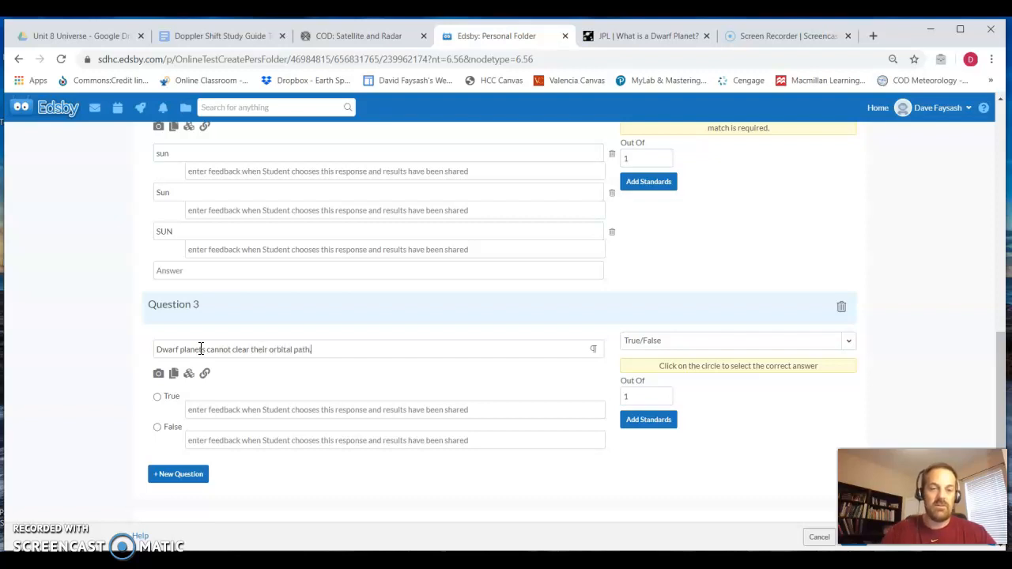
{"action": "left_click", "coordinate": [158, 396]}
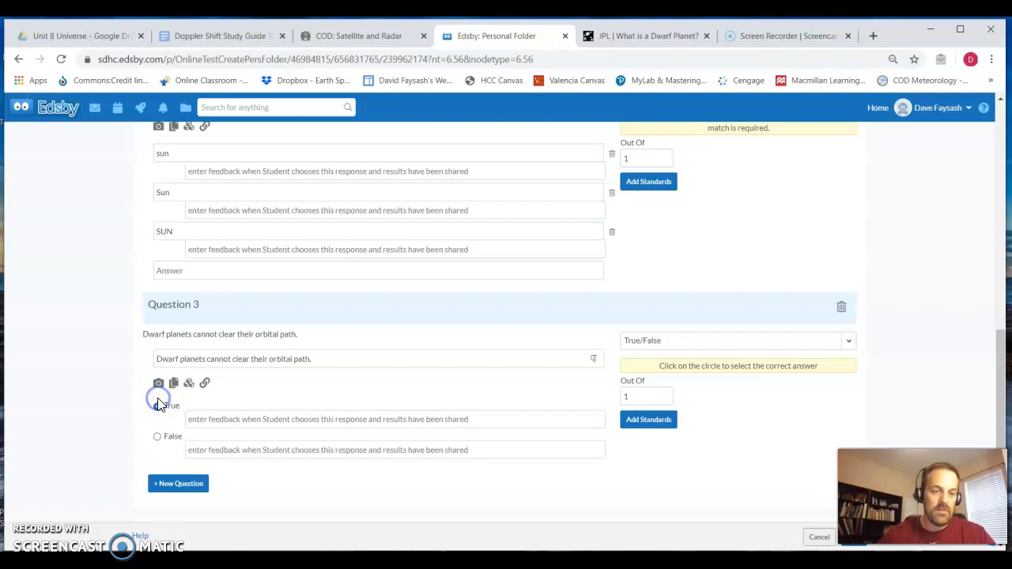
- Add a new blank question below Question 3 in Section 1
{"action": "scroll", "coordinate": [376, 402], "scroll_direction": "down", "scroll_amount": 1}
{"action": "left_click", "coordinate": [181, 436]}
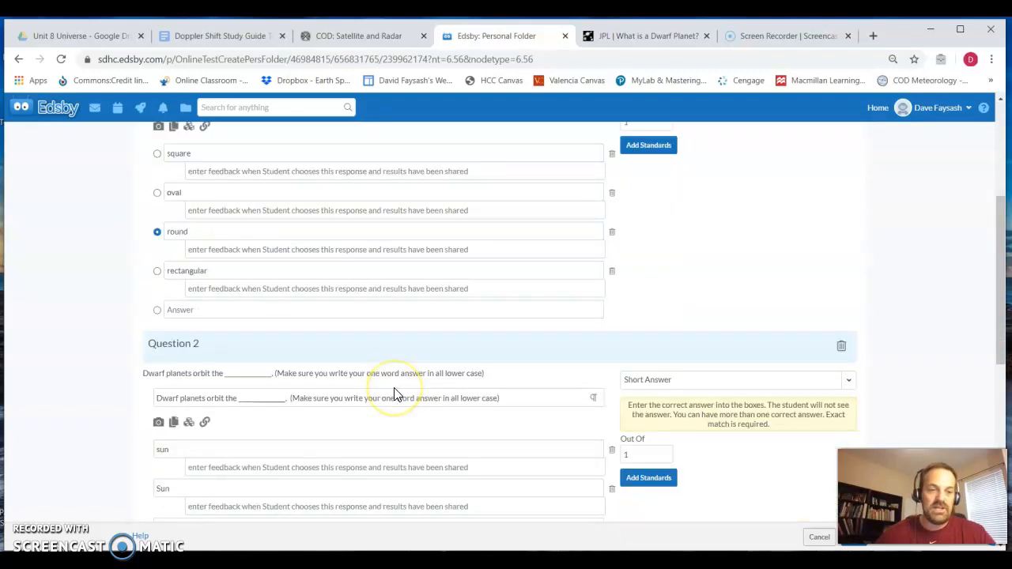
{"action": "scroll", "coordinate": [397, 394], "scroll_direction": "down", "scroll_amount": 1}
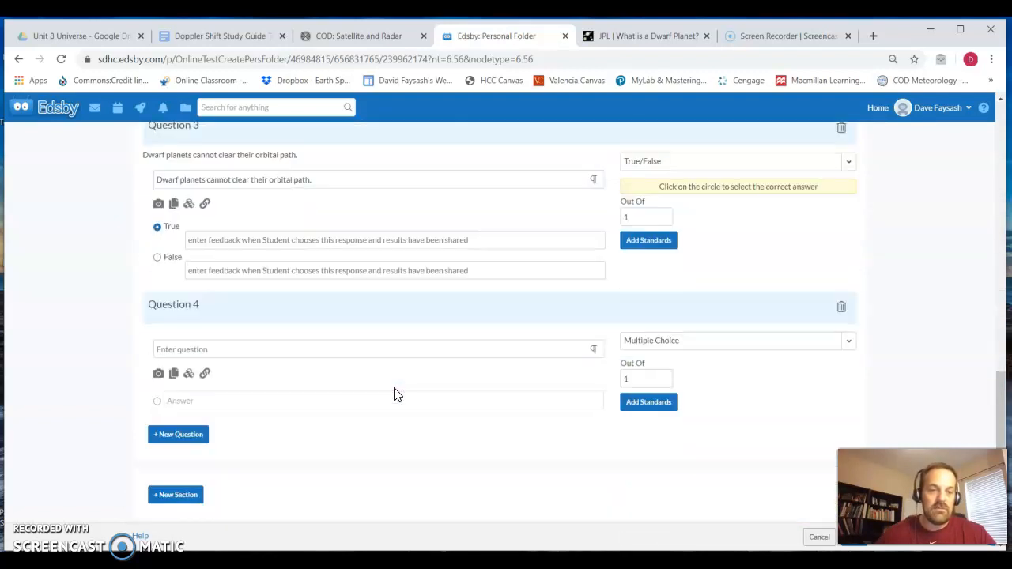
- Set the question type of Question 4 to Paragraph
{"action": "left_click", "coordinate": [634, 341]}
{"action": "left_click", "coordinate": [642, 376]}
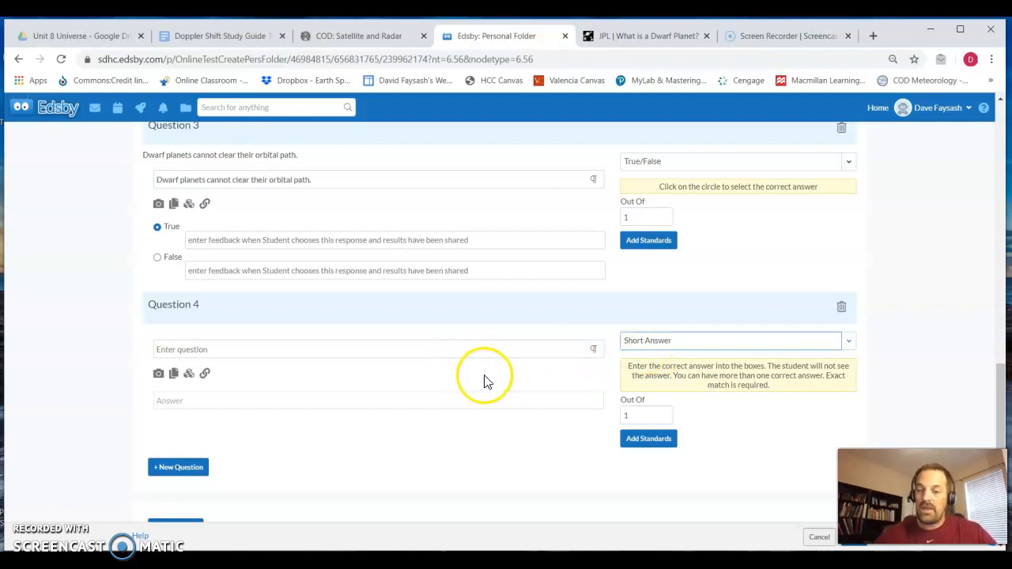
{"action": "scroll", "coordinate": [535, 374], "scroll_direction": "up", "scroll_amount": 2}
{"action": "scroll", "coordinate": [535, 374], "scroll_direction": "up", "scroll_amount": 3}
{"action": "scroll", "coordinate": [535, 374], "scroll_direction": "down", "scroll_amount": 5}
{"action": "left_click", "coordinate": [654, 313]}
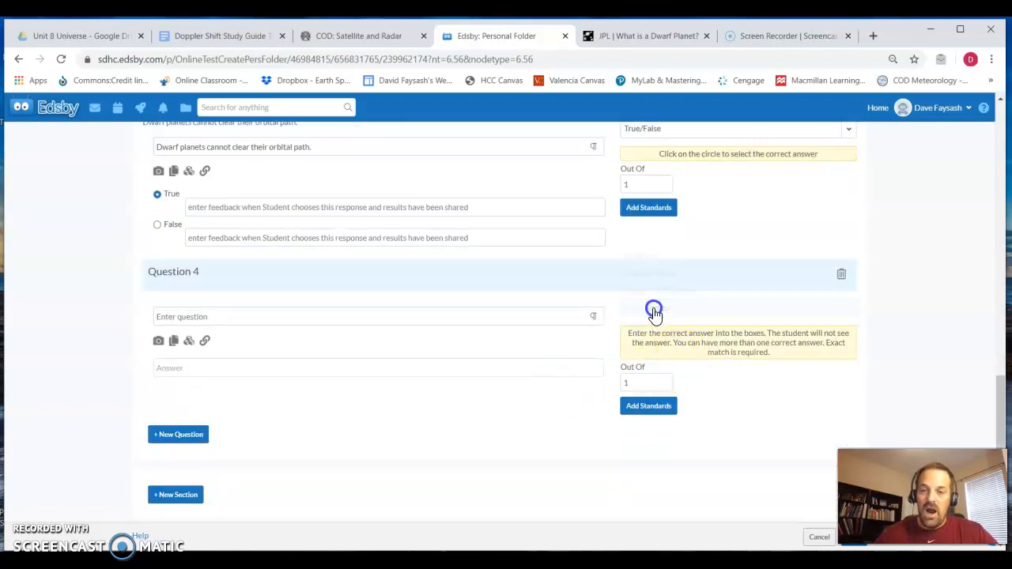
{"action": "left_click", "coordinate": [651, 329]}
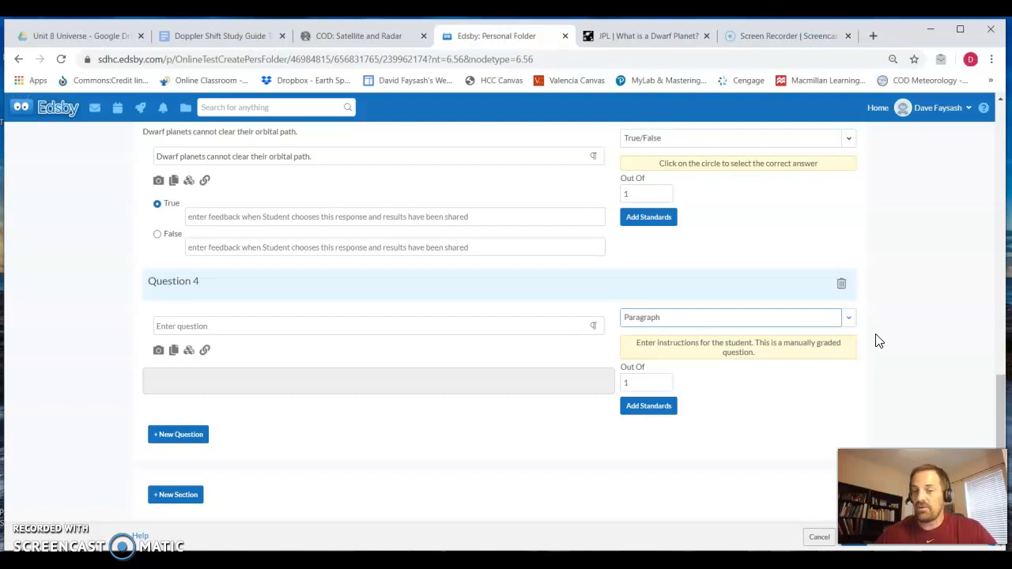
- Consult the infographic and enter Question 4 as "Compare and contrast dwarf planets to regular planets. How are they similar and how are they different?"
{"action": "left_click", "coordinate": [645, 43]}
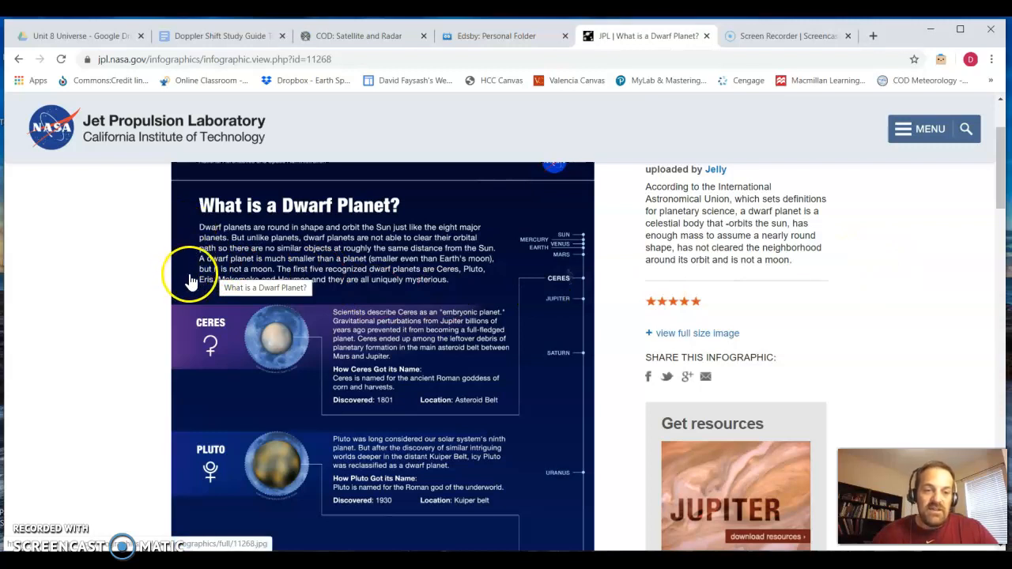
{"action": "left_click", "coordinate": [469, 38]}
{"action": "left_click", "coordinate": [204, 325]}
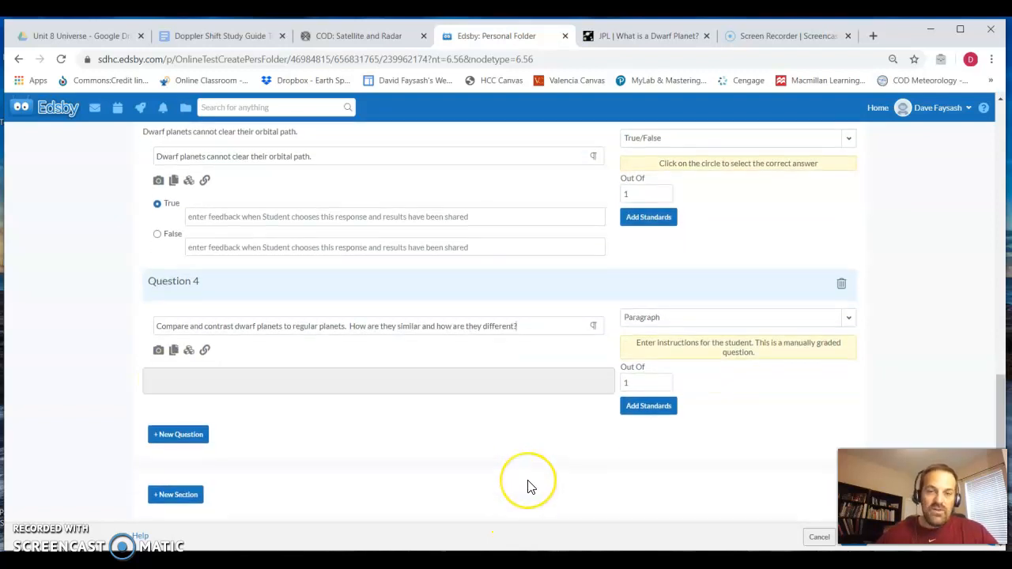
- Return to the personal folder, reopen the Dwarf Planets Assignment to check it, and go back to the folder
{"action": "scroll", "coordinate": [530, 486], "scroll_direction": "up", "scroll_amount": 15}
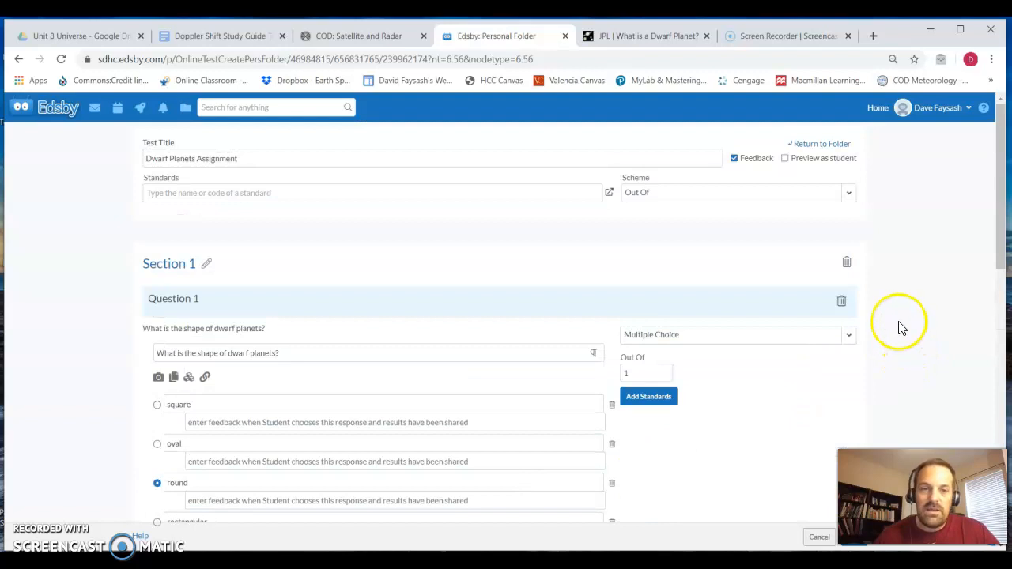
{"action": "left_click", "coordinate": [827, 149]}
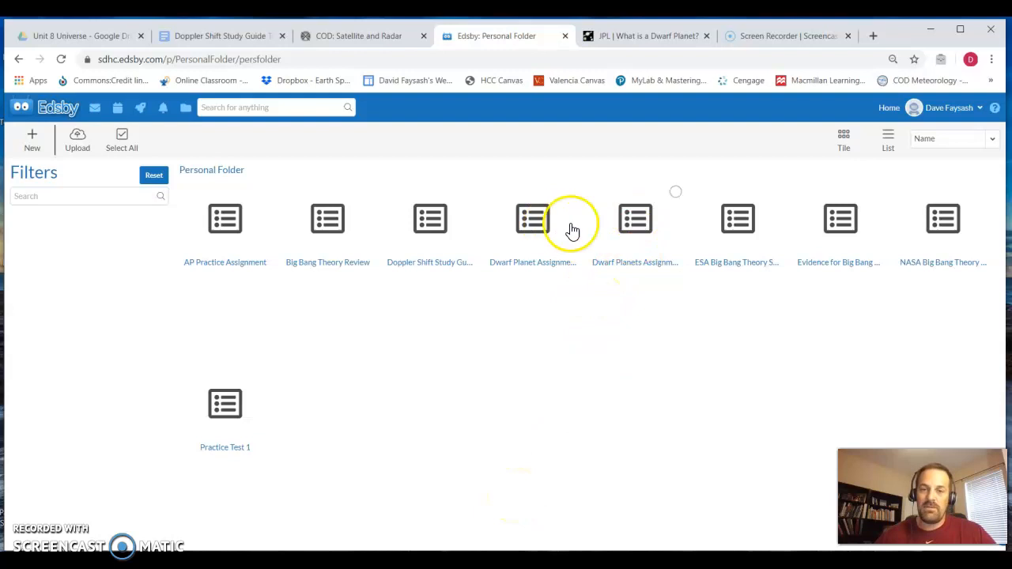
{"action": "left_click", "coordinate": [625, 229]}
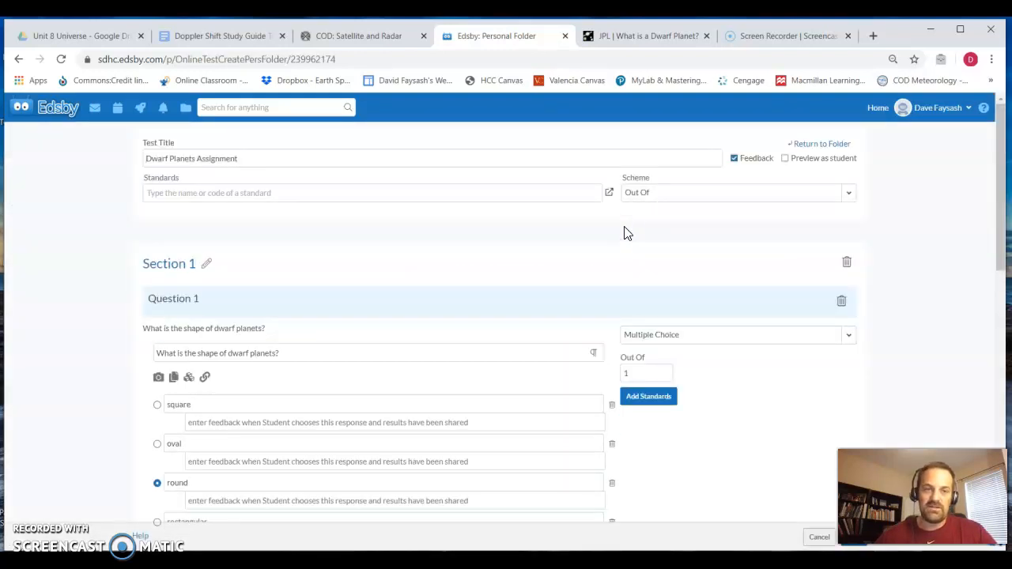
{"action": "left_click", "coordinate": [813, 145]}
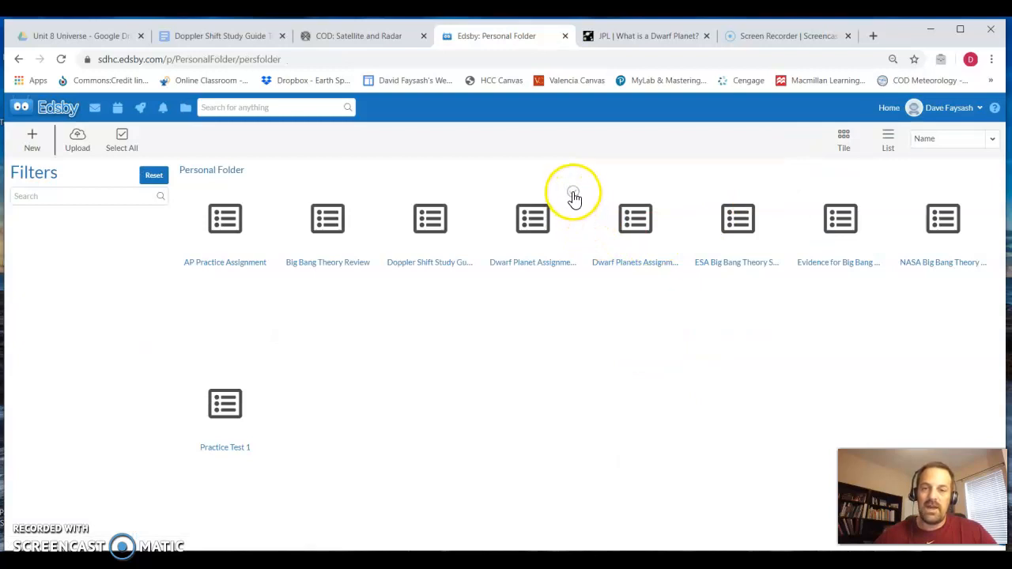
- Delete the similarly named Dwarf Planet Assignment from the personal folder and check the contents of the Dwarf Planets Assignment
{"action": "left_click", "coordinate": [573, 194]}
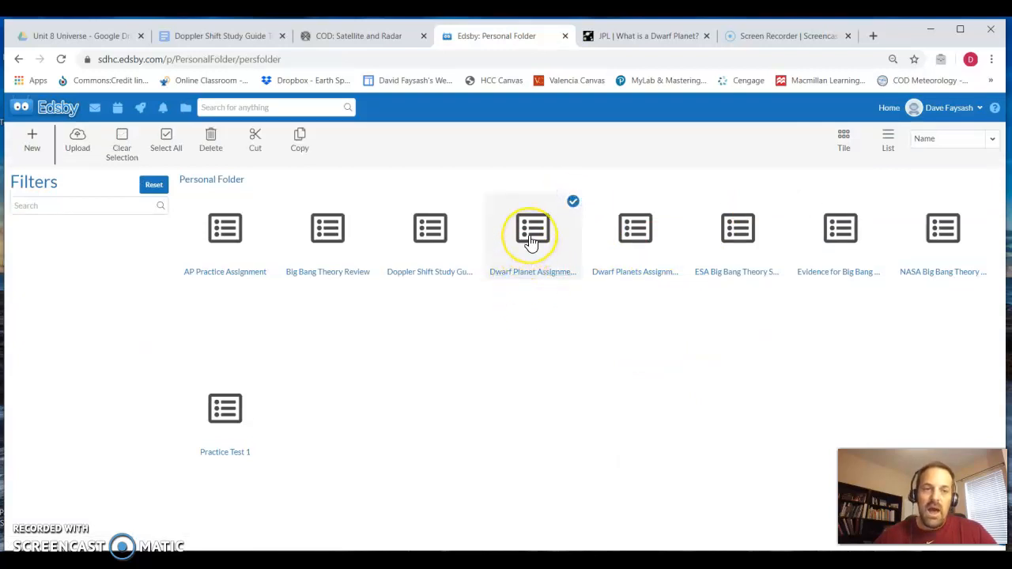
{"action": "left_click", "coordinate": [213, 141]}
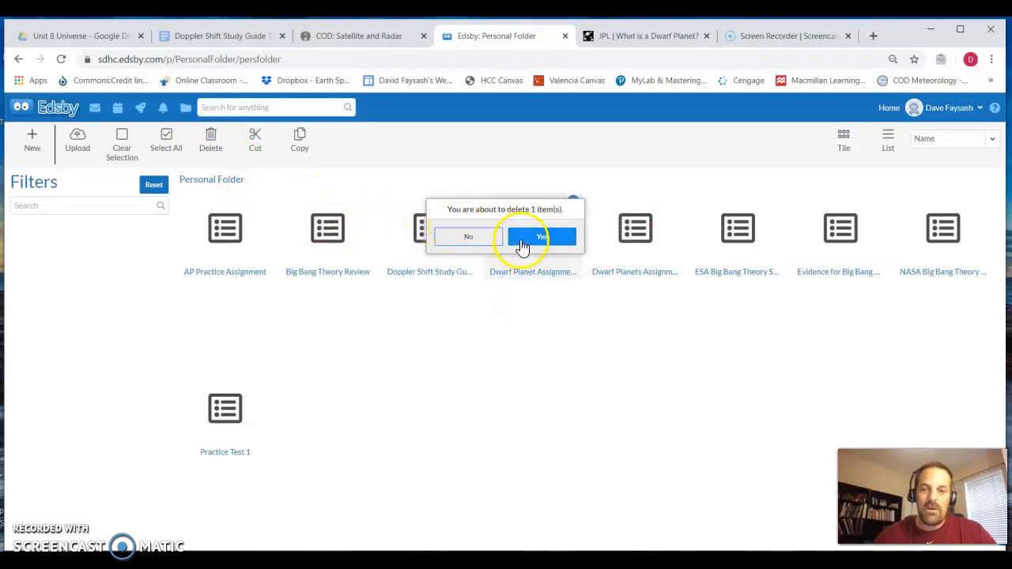
{"action": "left_click", "coordinate": [522, 244]}
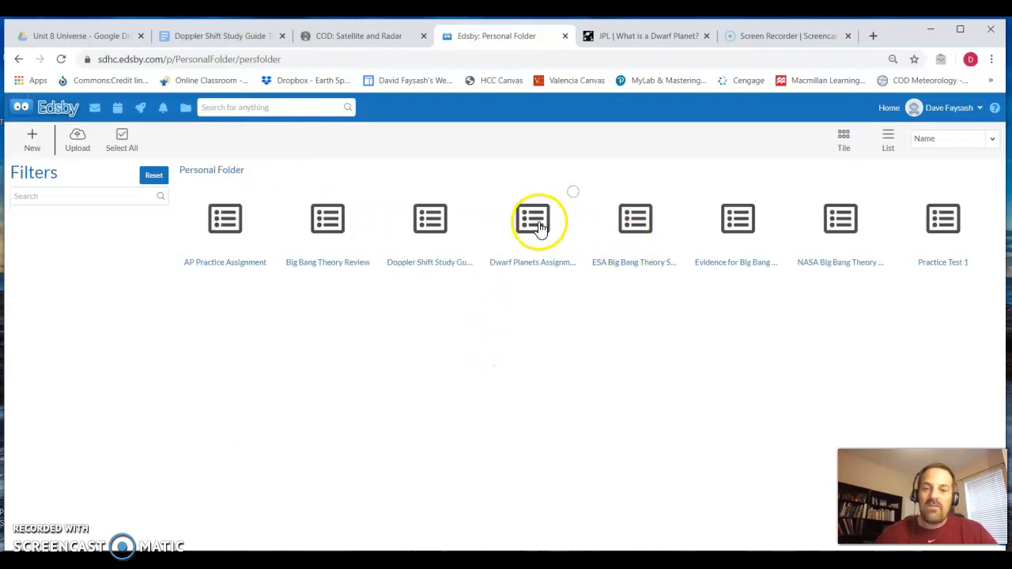
{"action": "left_click", "coordinate": [534, 225]}
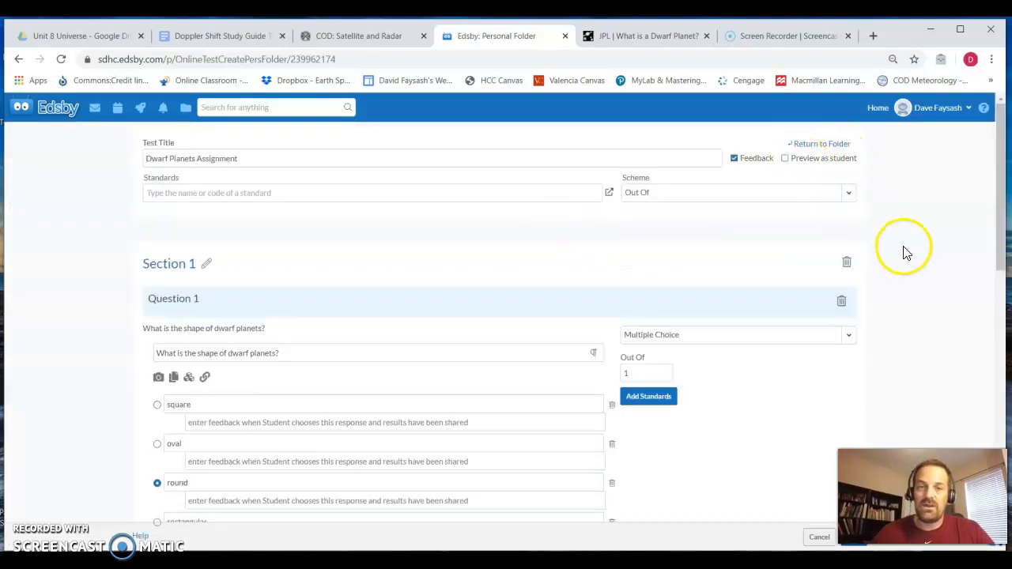
{"action": "left_click", "coordinate": [826, 145]}
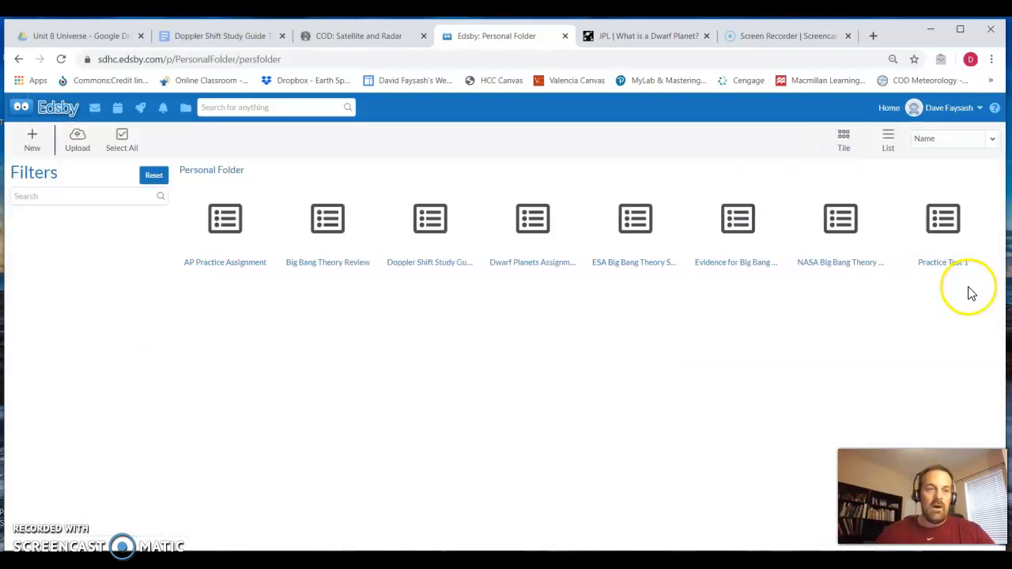
- Go to the P1 S2 Earth Space Science class and open a new assessment form
{"action": "left_click", "coordinate": [886, 111]}
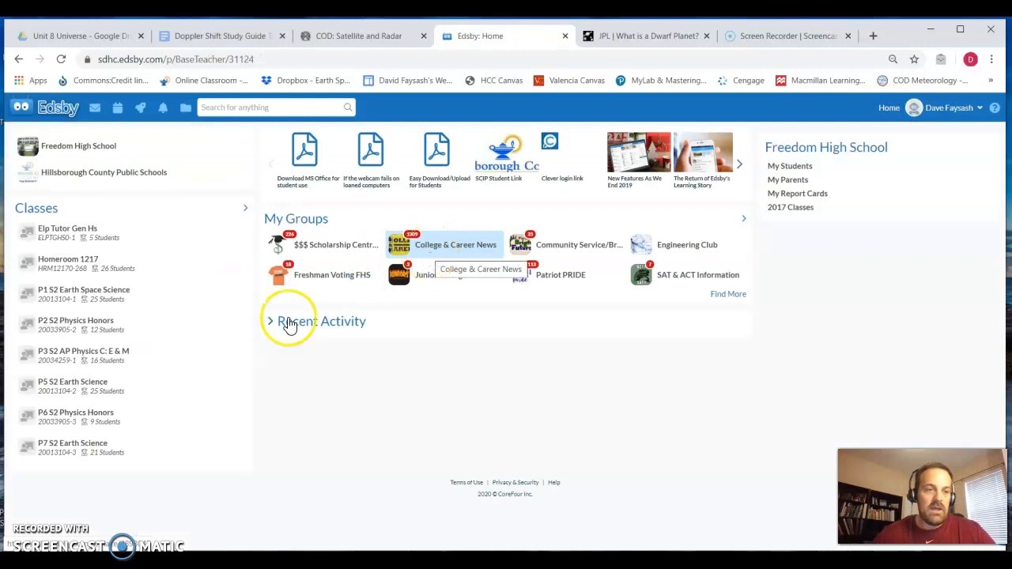
{"action": "left_click", "coordinate": [109, 299]}
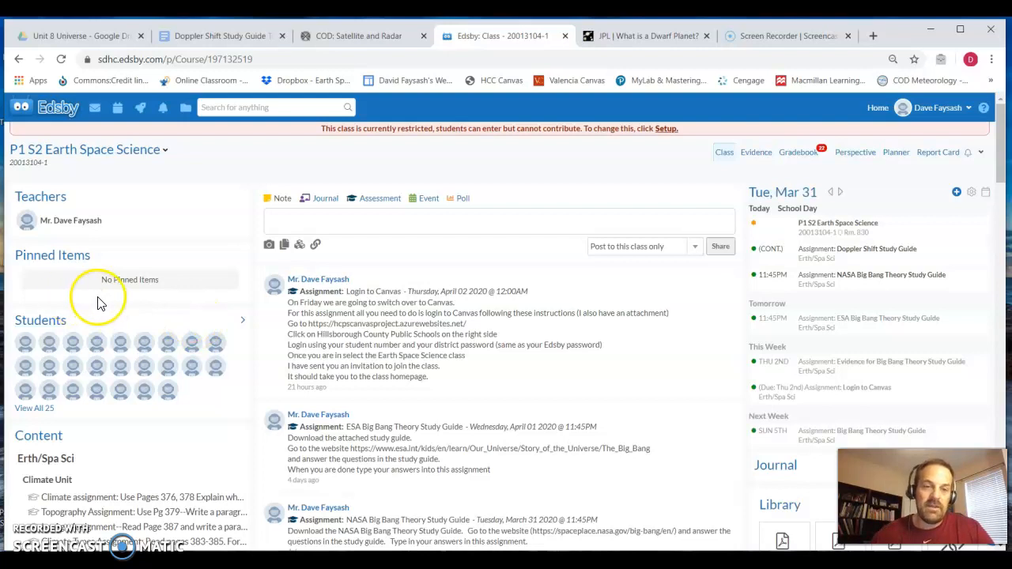
{"action": "left_click", "coordinate": [393, 204]}
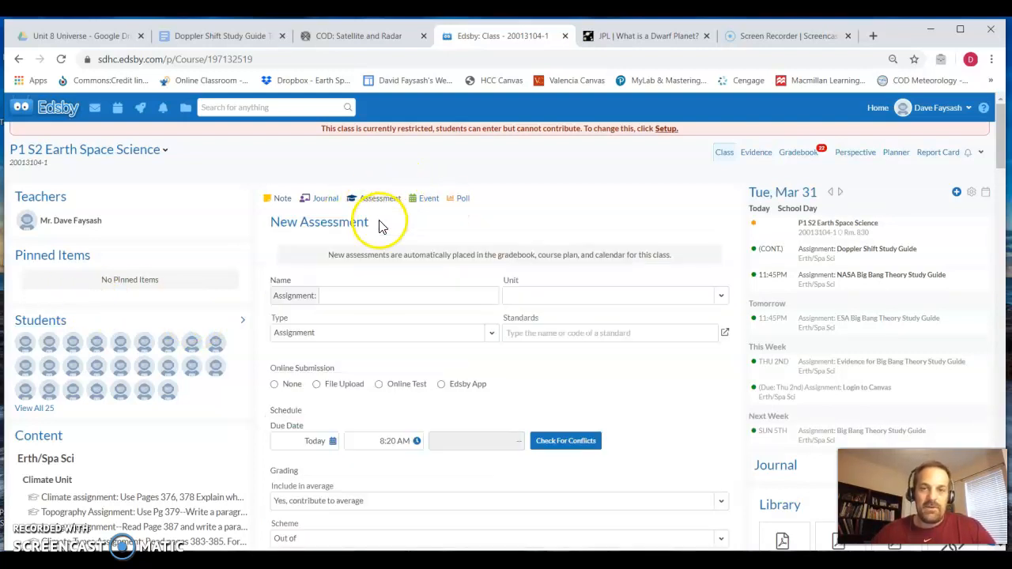
- Name the assessment "Dwarf Planets Assignment" and set its due date to 2020-04-06 at 11:45 PM
{"action": "type", "text": "Dwarf Planets Assignment"}
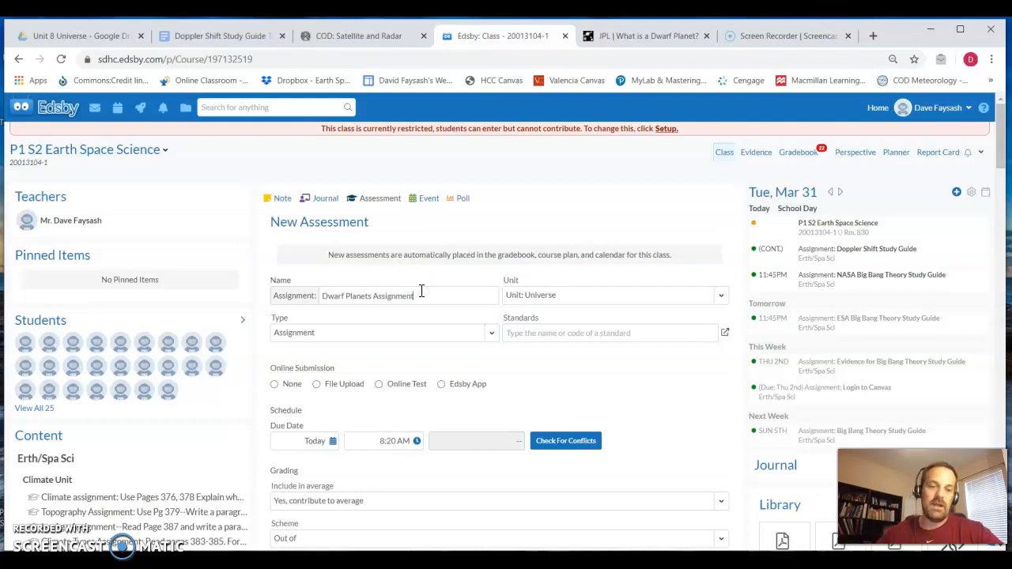
{"action": "scroll", "coordinate": [420, 291], "scroll_direction": "down", "scroll_amount": 2}
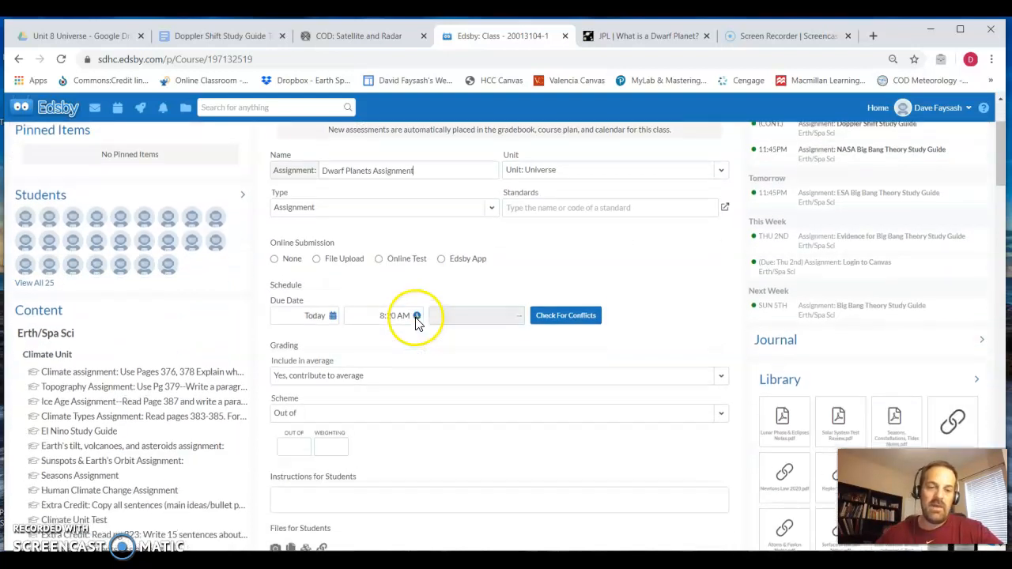
{"action": "left_click", "coordinate": [331, 309]}
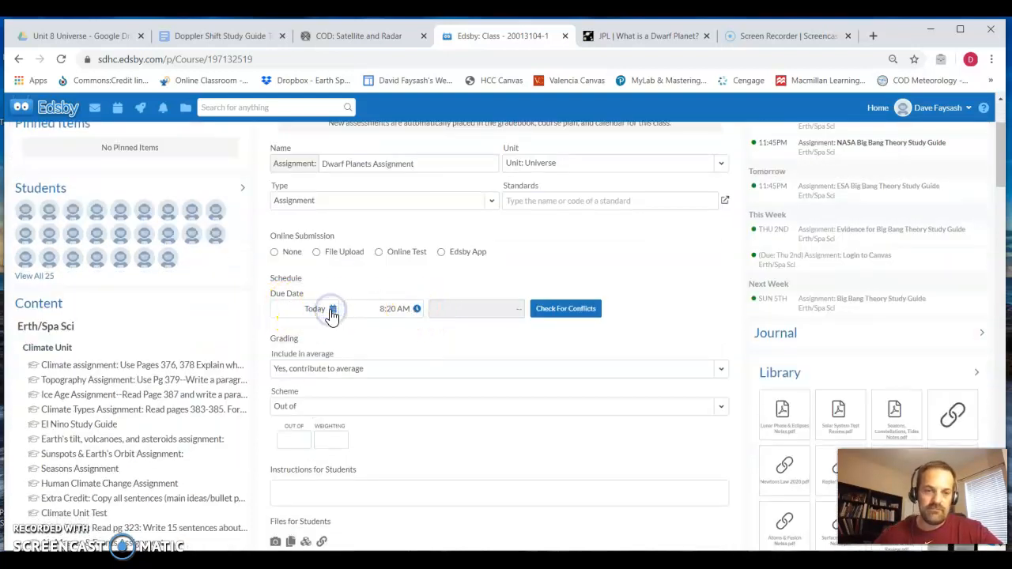
{"action": "left_click", "coordinate": [333, 310]}
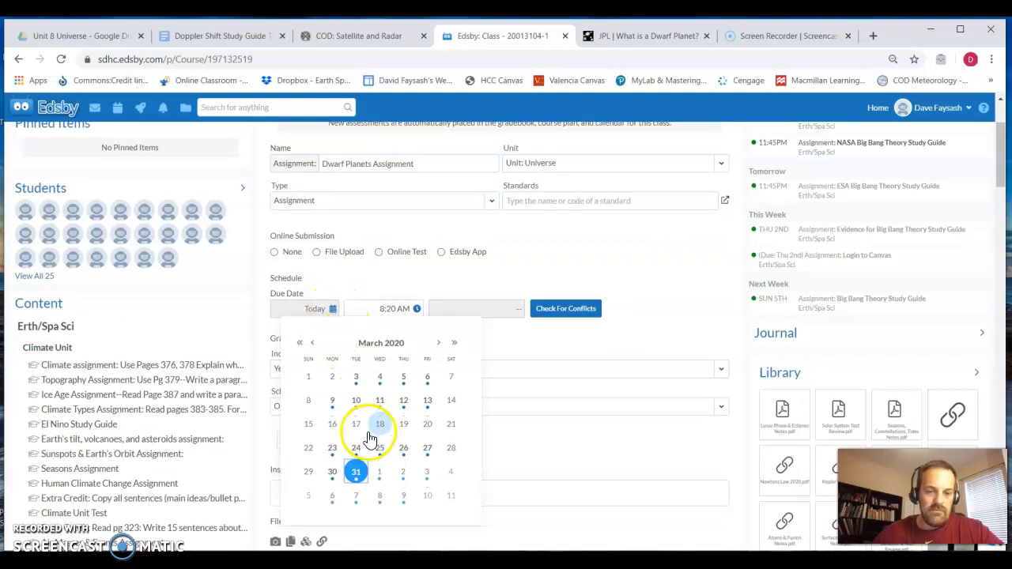
{"action": "left_click", "coordinate": [334, 496]}
{"action": "left_click", "coordinate": [417, 308]}
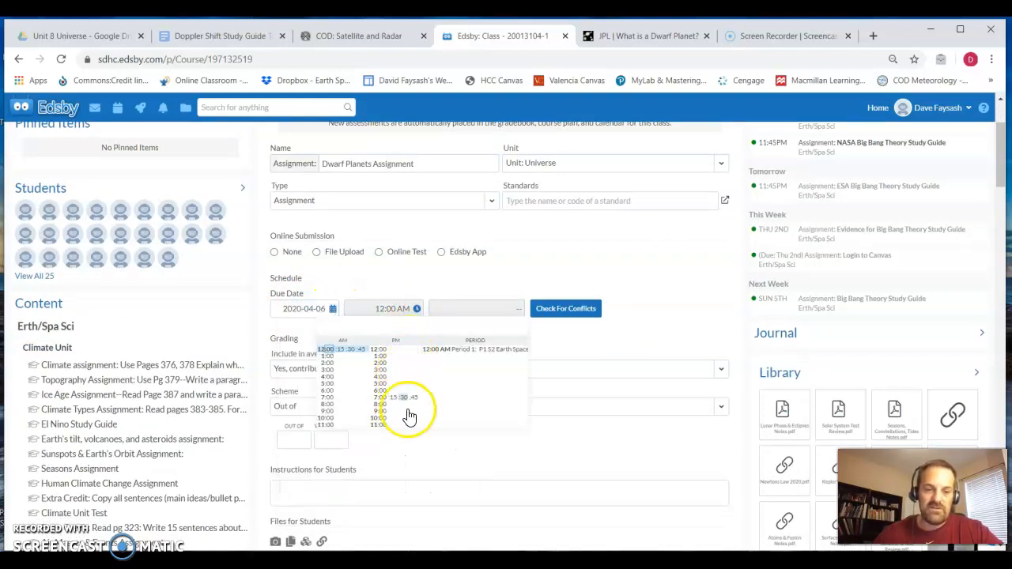
{"action": "left_click", "coordinate": [417, 431]}
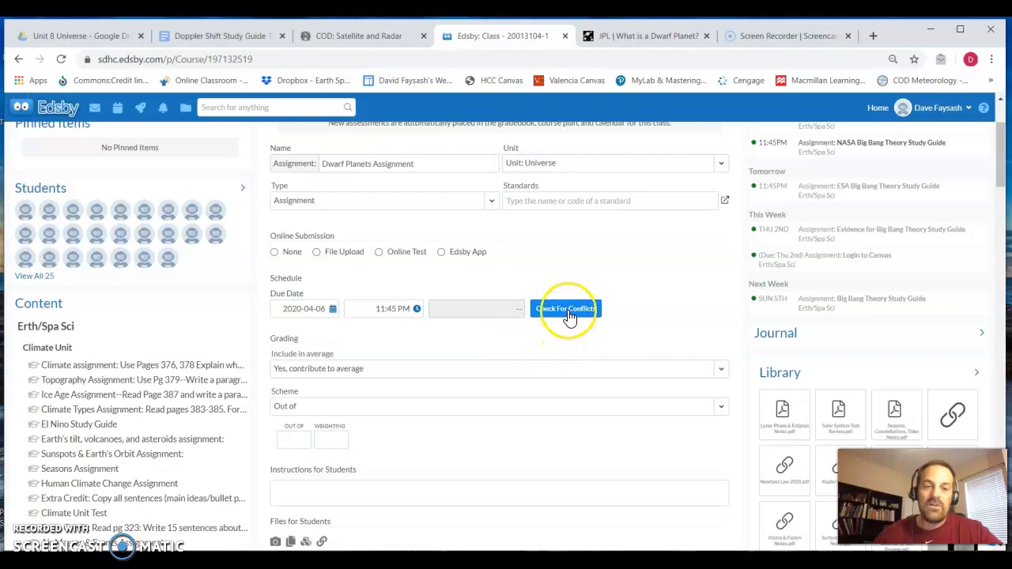
{"action": "scroll", "coordinate": [621, 295], "scroll_direction": "up", "scroll_amount": 1}
{"action": "scroll", "coordinate": [617, 295], "scroll_direction": "down", "scroll_amount": 1}
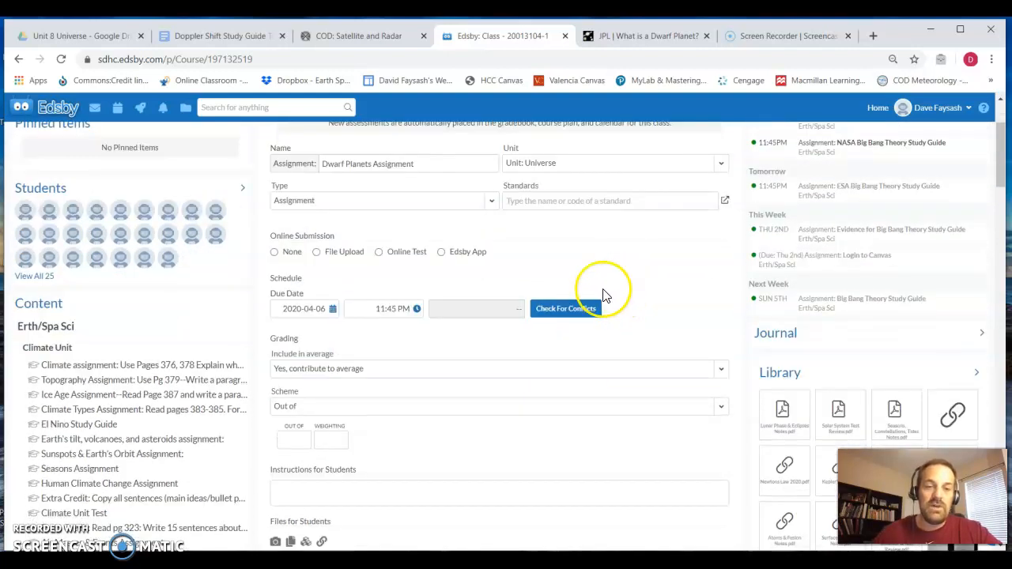
- Make the submission an online test using the Dwarf Planets Assignment question sheet, with an unlimited time limit
{"action": "left_click", "coordinate": [379, 253]}
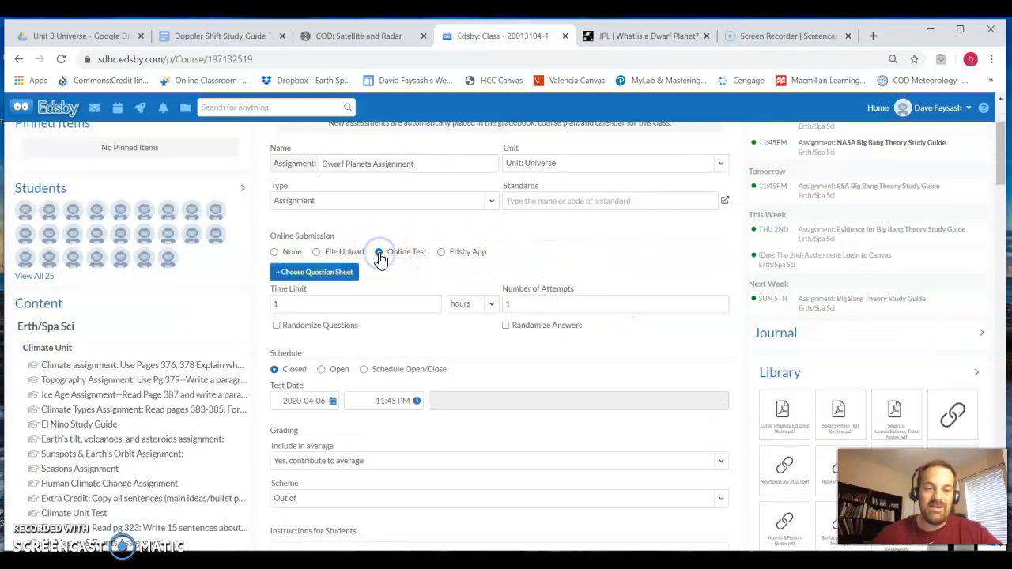
{"action": "left_click", "coordinate": [344, 273]}
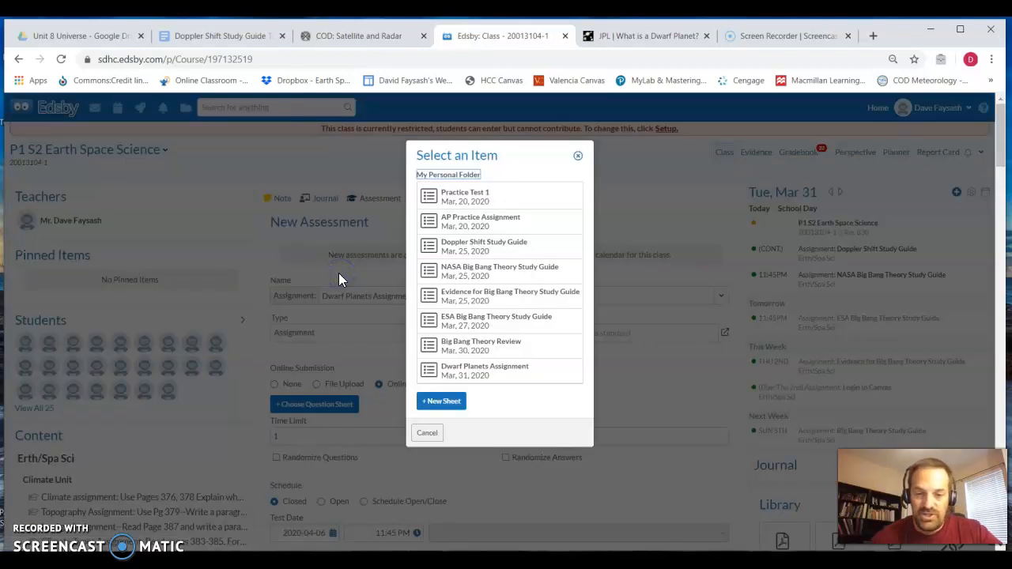
{"action": "left_click", "coordinate": [470, 373]}
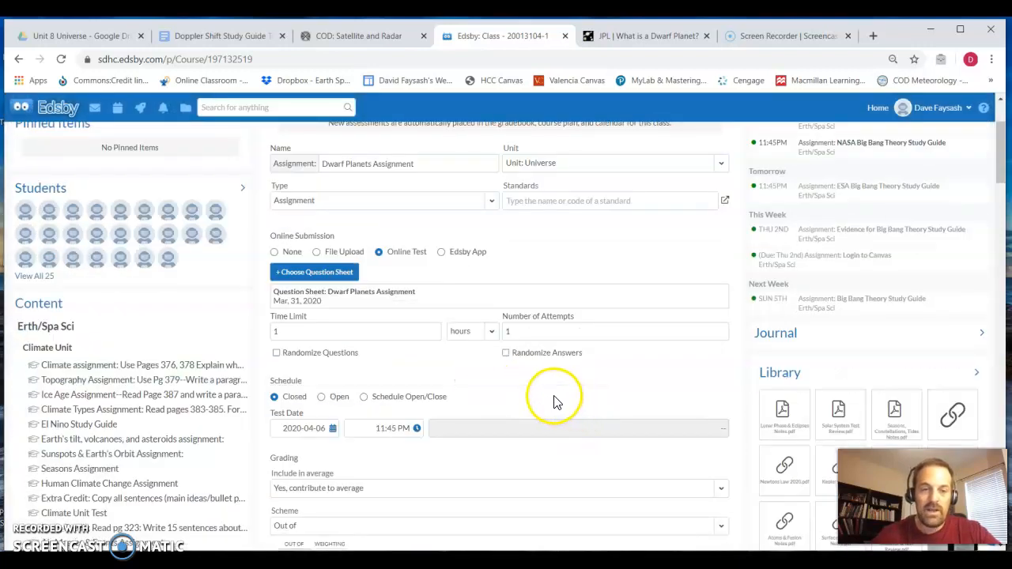
{"action": "left_click", "coordinate": [493, 335]}
{"action": "left_click", "coordinate": [480, 409]}
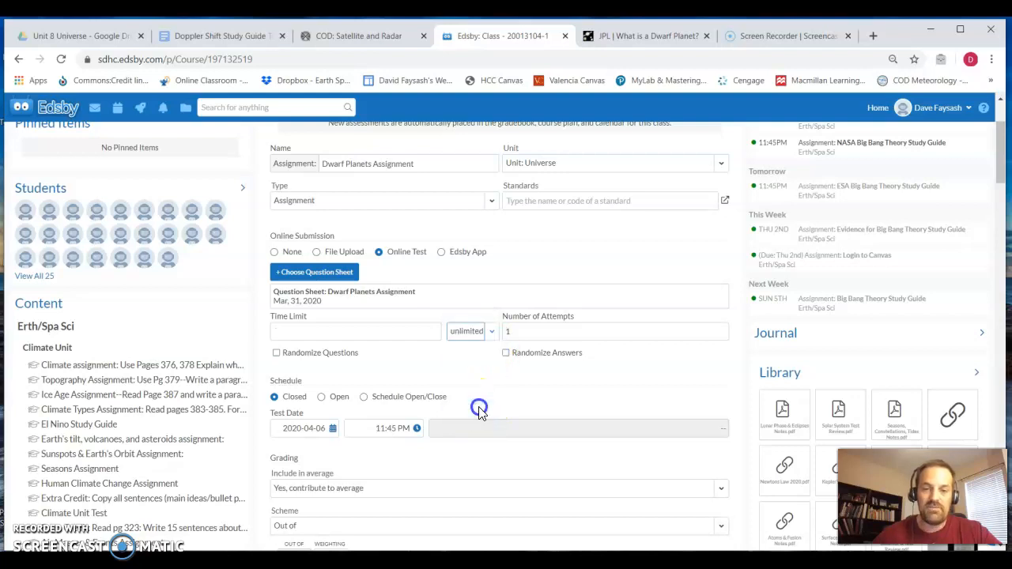
- Look through the assessment types, keeping Assignment, and choose "Yes, contribute to average" for inclusion in the average
{"action": "left_click", "coordinate": [409, 209]}
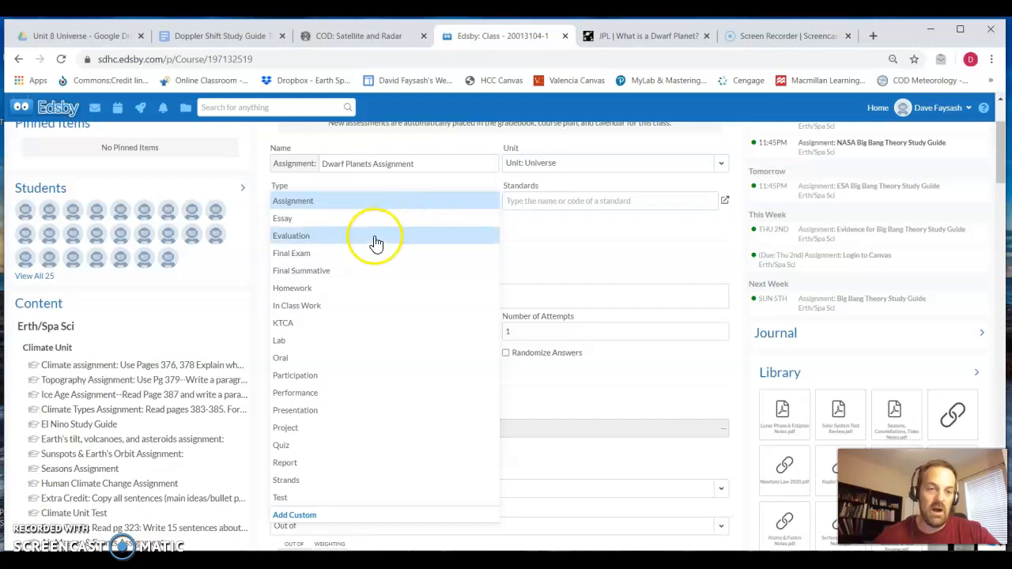
{"action": "left_click", "coordinate": [289, 148]}
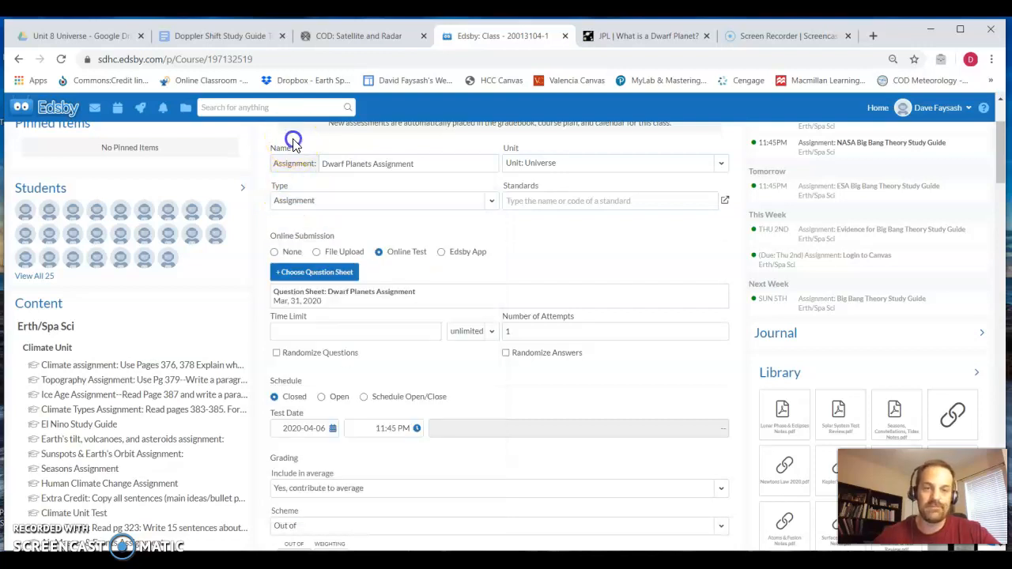
{"action": "scroll", "coordinate": [595, 243], "scroll_direction": "down", "scroll_amount": 1}
{"action": "scroll", "coordinate": [595, 244], "scroll_direction": "down", "scroll_amount": 4}
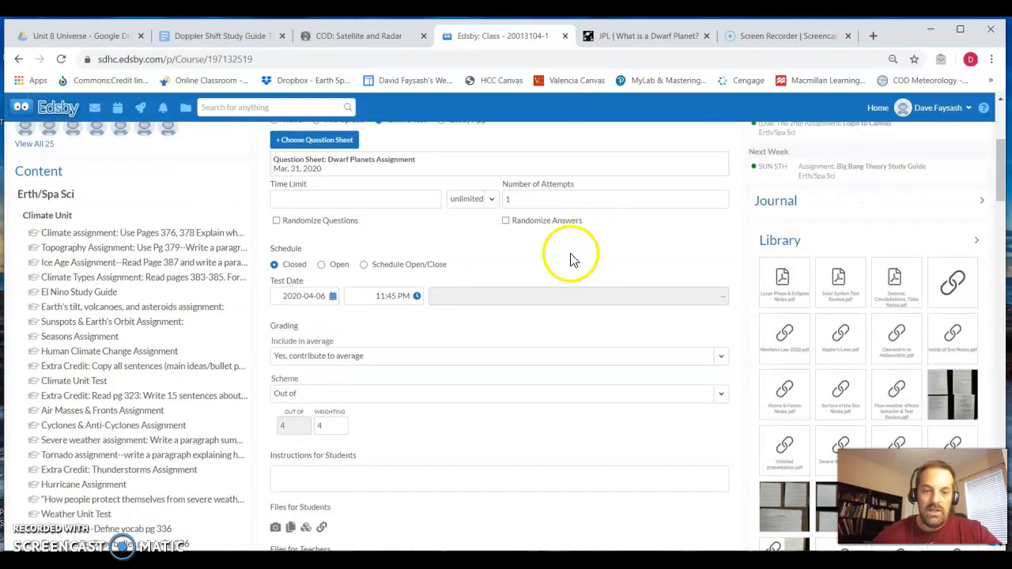
{"action": "left_click", "coordinate": [358, 294]}
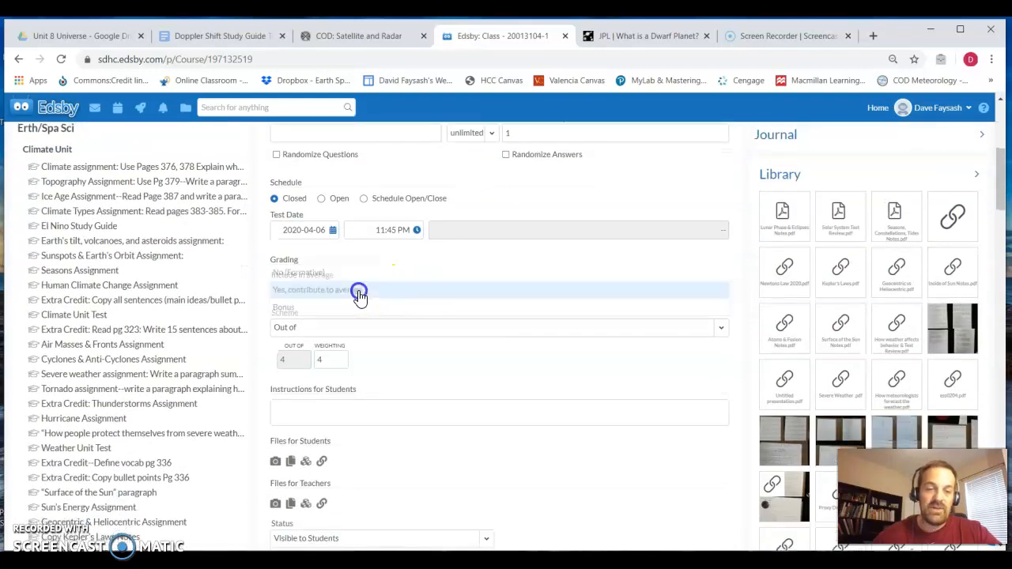
{"action": "left_click", "coordinate": [317, 291]}
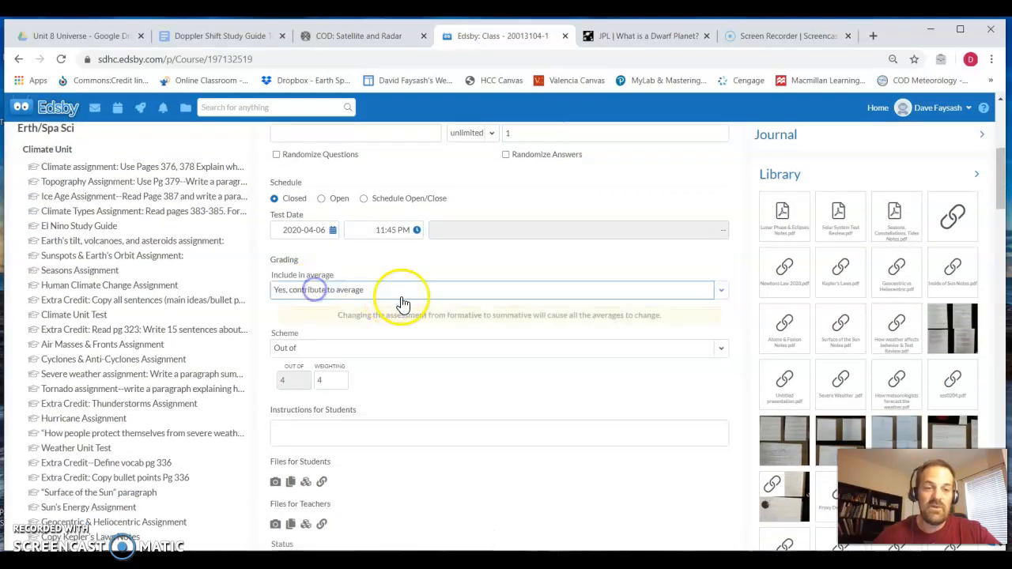
{"action": "scroll", "coordinate": [448, 337], "scroll_direction": "down", "scroll_amount": 2}
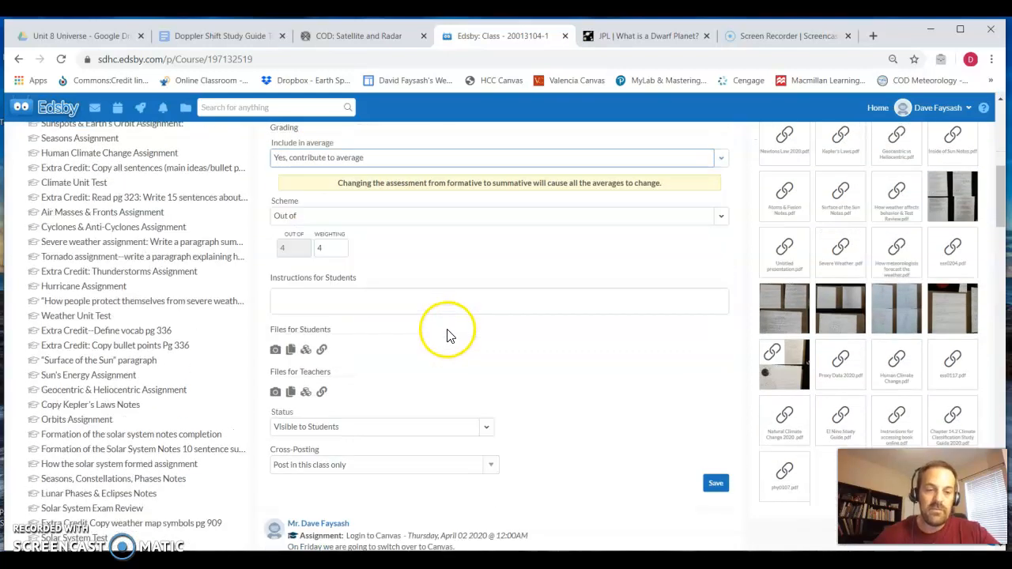
{"action": "scroll", "coordinate": [597, 384], "scroll_direction": "down", "scroll_amount": 1}
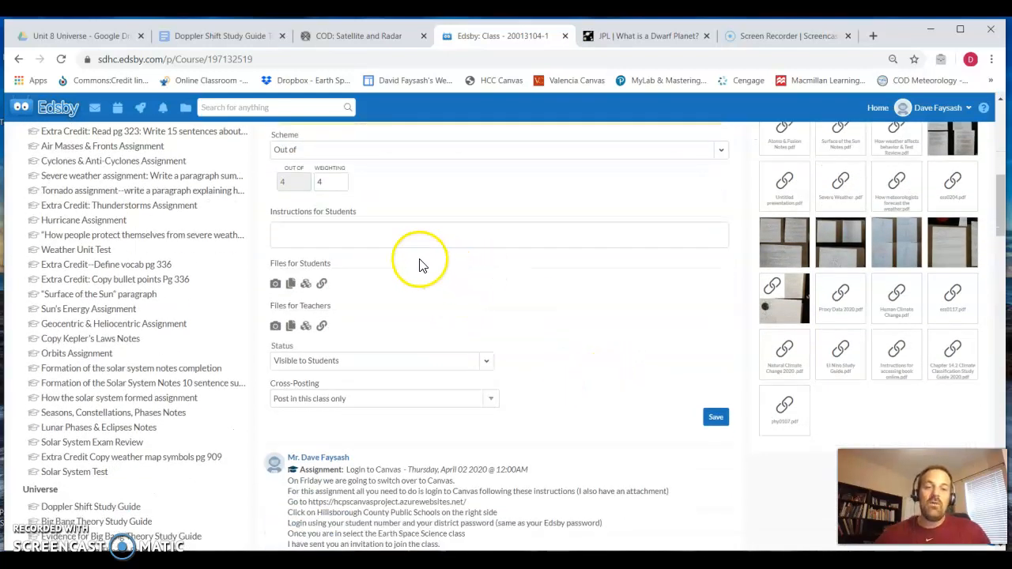
{"action": "left_click", "coordinate": [387, 239]}
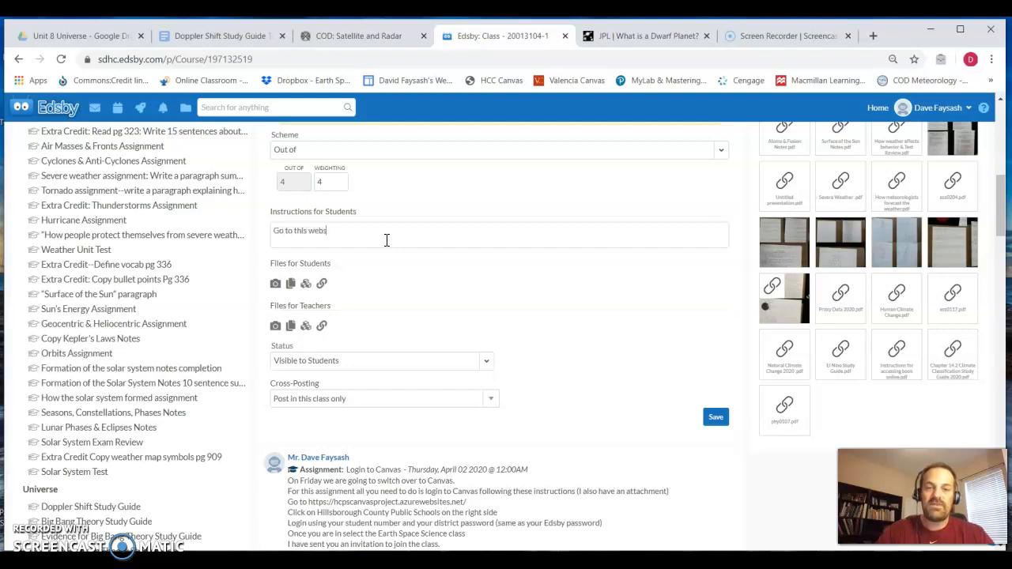
{"action": "left_click", "coordinate": [639, 36]}
{"action": "left_click", "coordinate": [593, 59]}
{"action": "key", "text": "ctrl+c"}
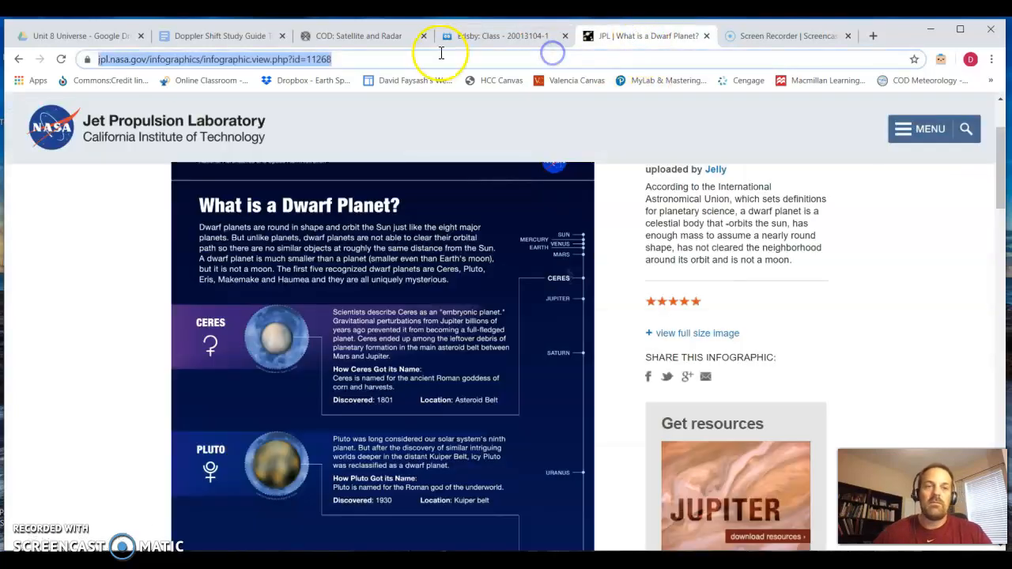
{"action": "left_click", "coordinate": [477, 37]}
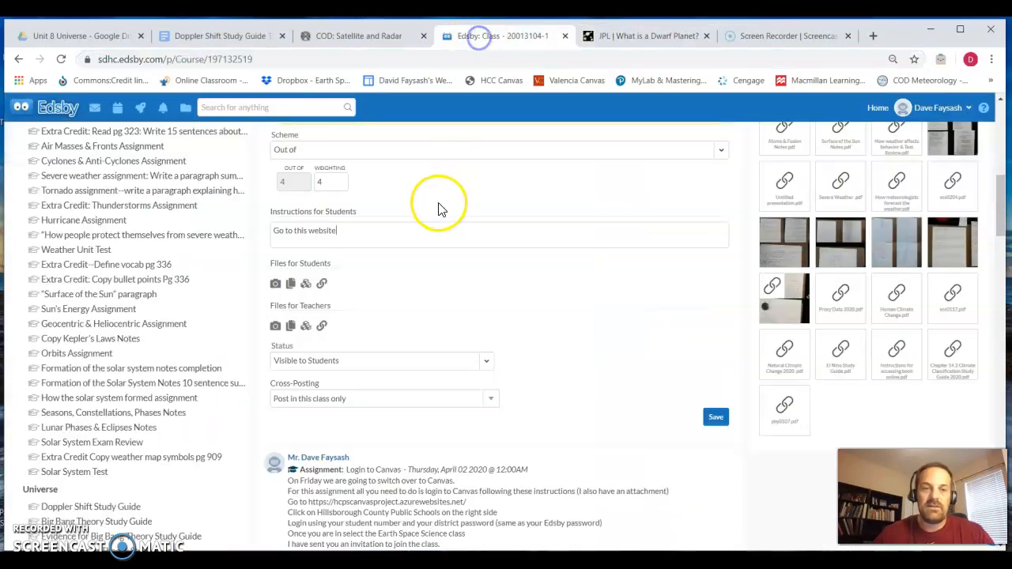
{"action": "type", "text": "("}
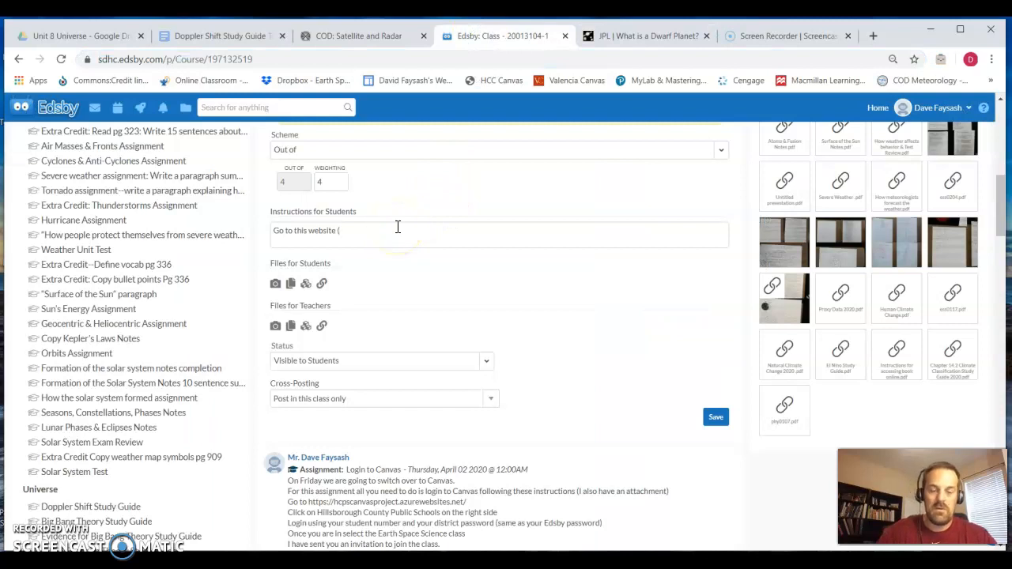
{"action": "key", "text": "ctrl+v"}
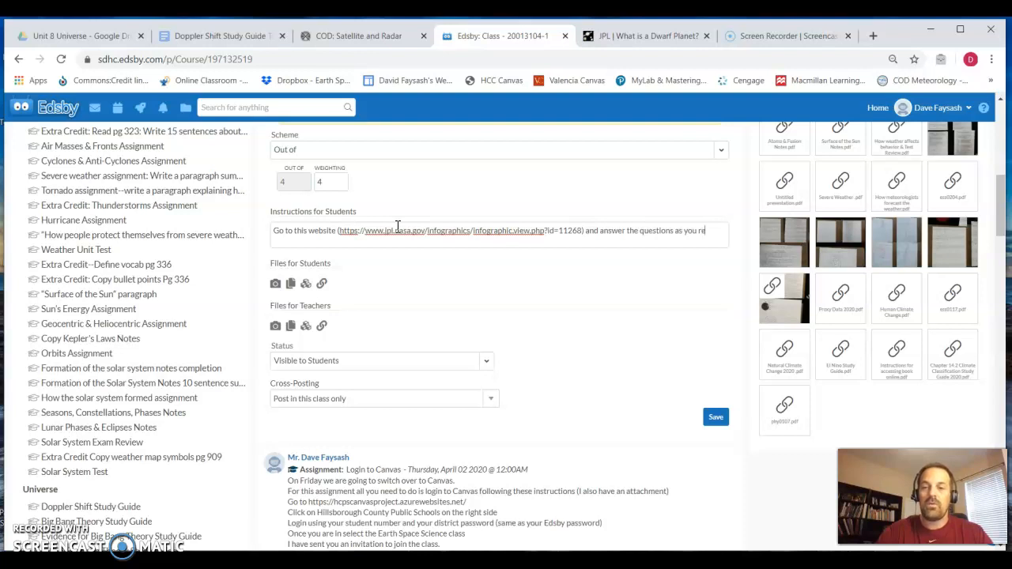
{"action": "type", "text": "rough this website."}
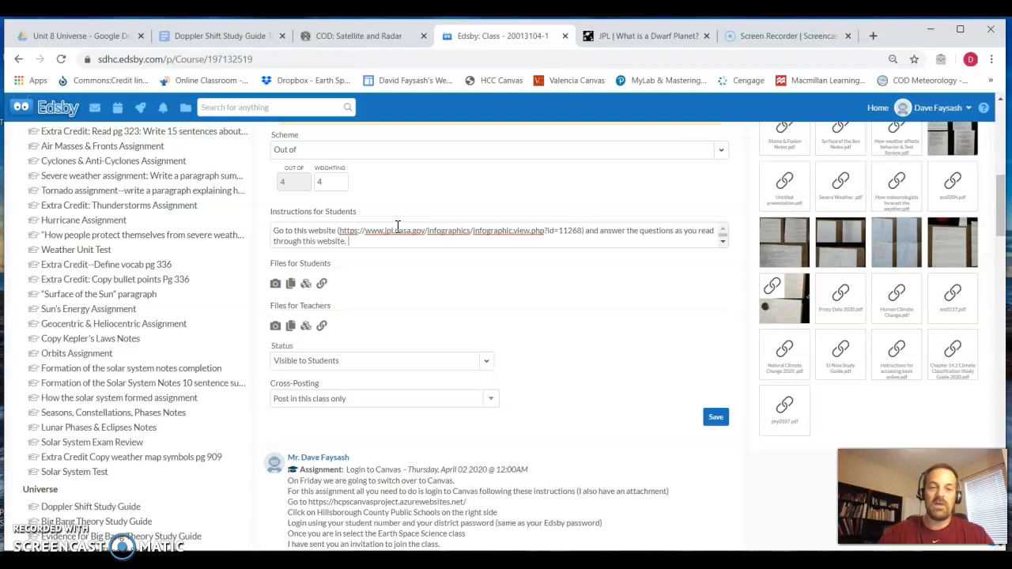
- Attach the copied JPL infographic address as a web link in the files for students
{"action": "left_click", "coordinate": [322, 284]}
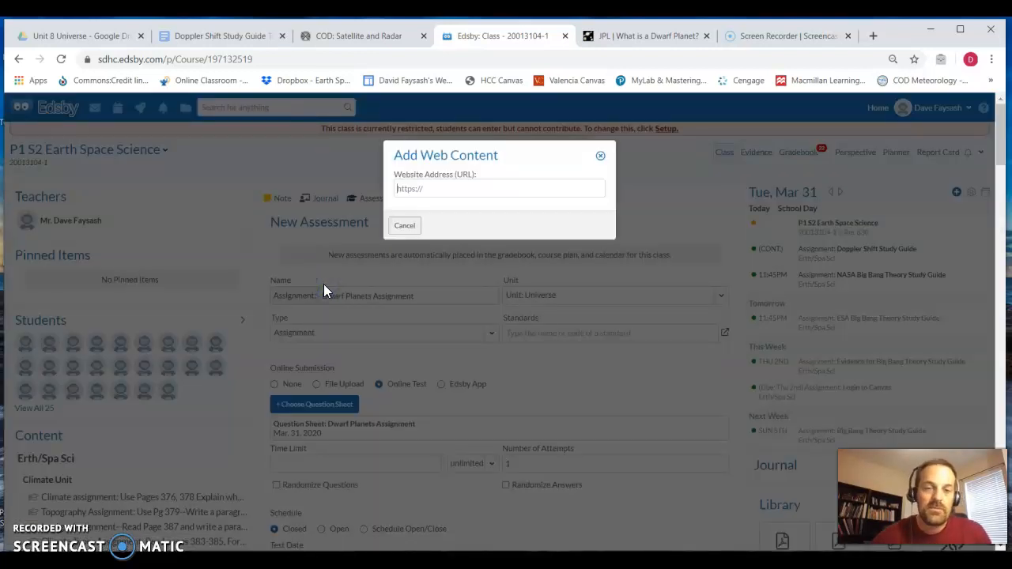
{"action": "left_click", "coordinate": [429, 188]}
{"action": "key", "text": "ctrl+v"}
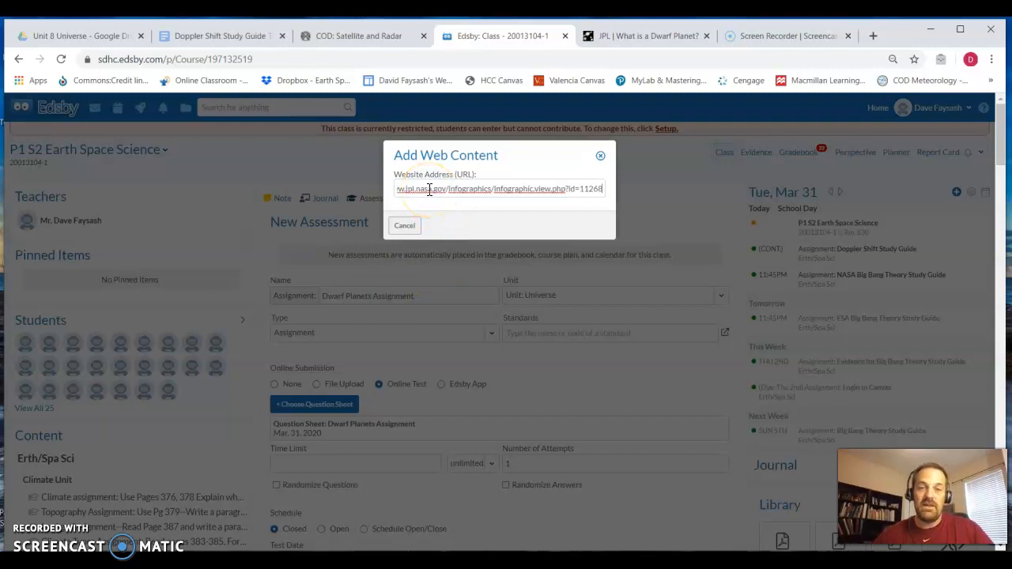
{"action": "key", "text": "Return"}
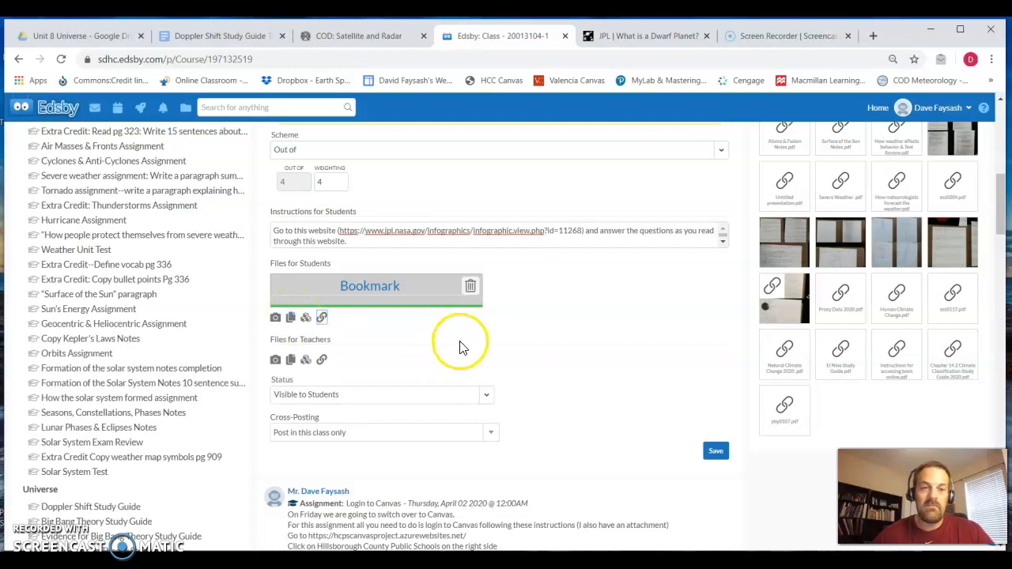
- Cross-post the assessment to the P5 S2 and P7 S2 Earth Science classes and save it
{"action": "scroll", "coordinate": [619, 352], "scroll_direction": "down", "scroll_amount": 2}
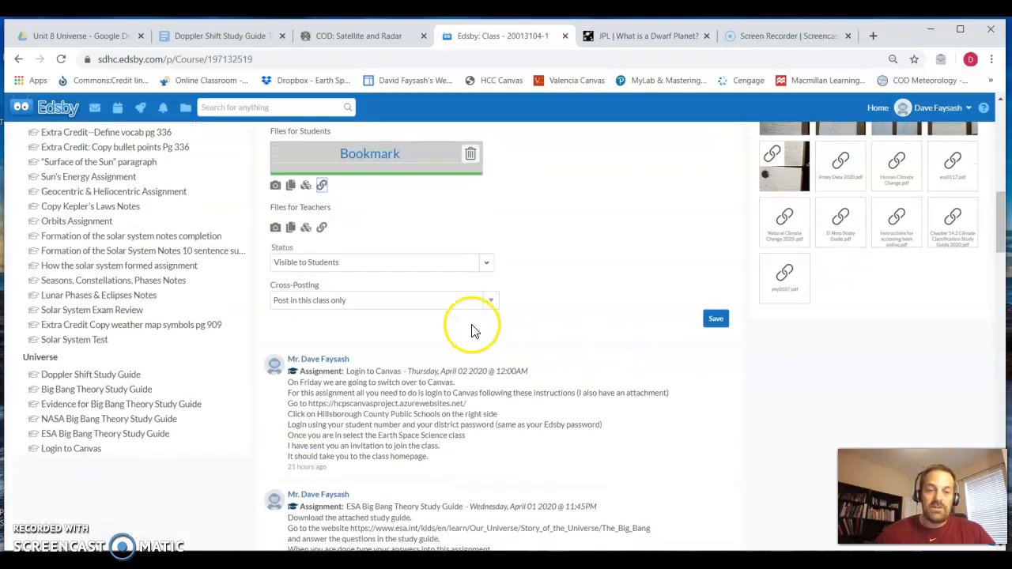
{"action": "left_click", "coordinate": [490, 301]}
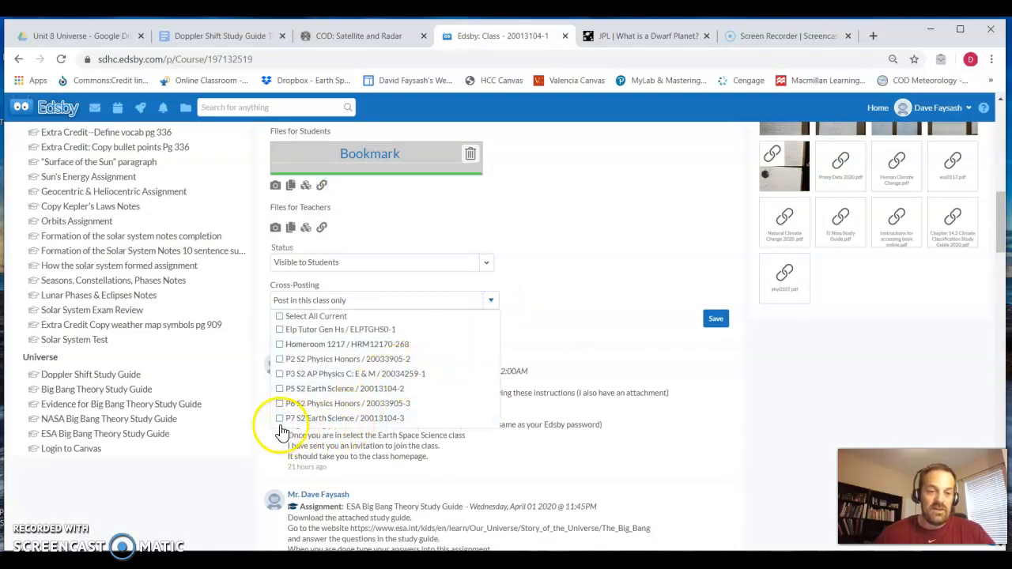
{"action": "left_click", "coordinate": [279, 418]}
{"action": "left_click", "coordinate": [280, 388]}
{"action": "left_click", "coordinate": [594, 249]}
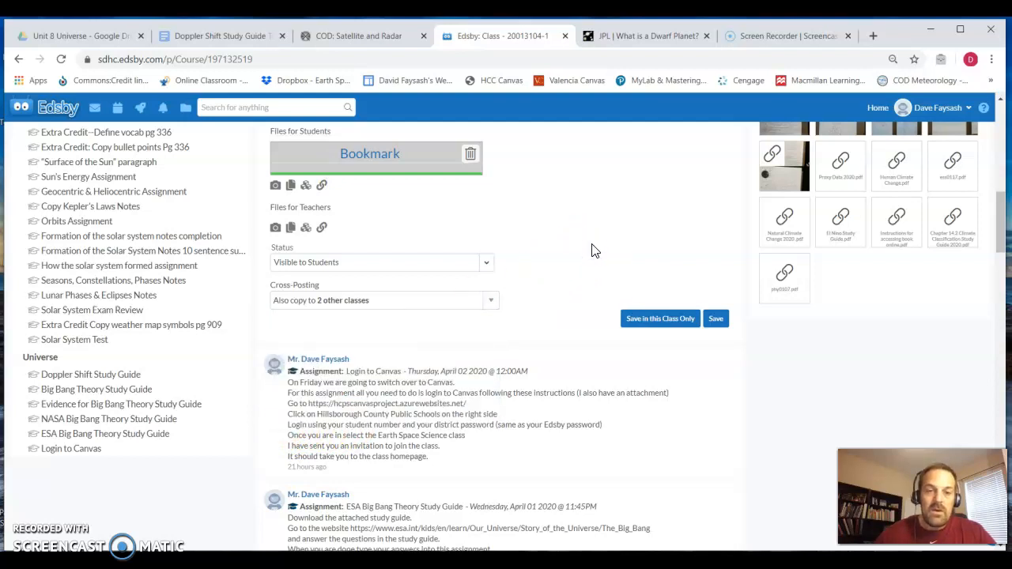
{"action": "left_click", "coordinate": [715, 322]}
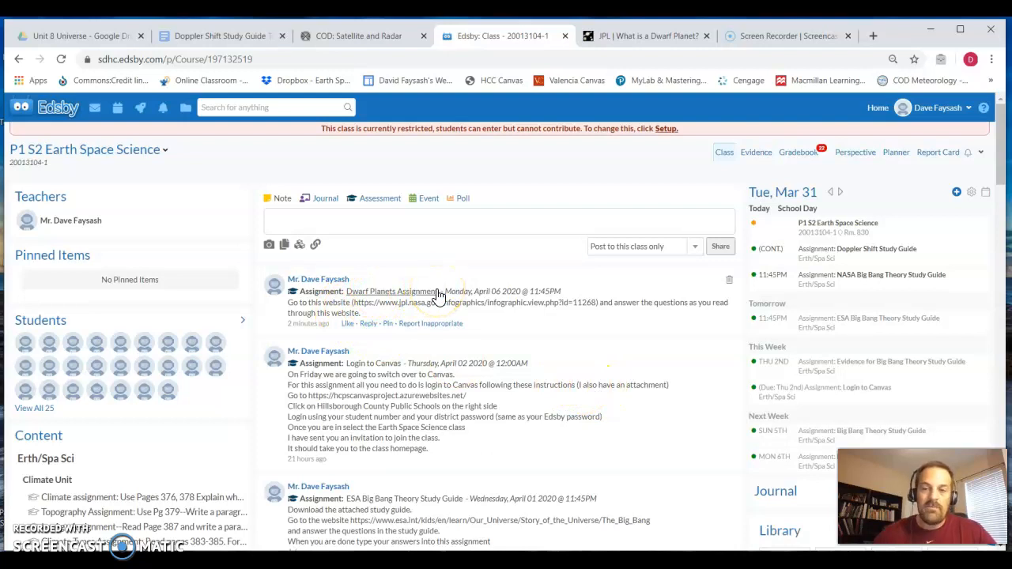
- Open the ESA Big Bang Theory Study Guide assessment from the class feed and review its settings, instructions and attached student file
{"action": "left_click", "coordinate": [587, 334]}
{"action": "scroll", "coordinate": [585, 332], "scroll_direction": "down", "scroll_amount": 3}
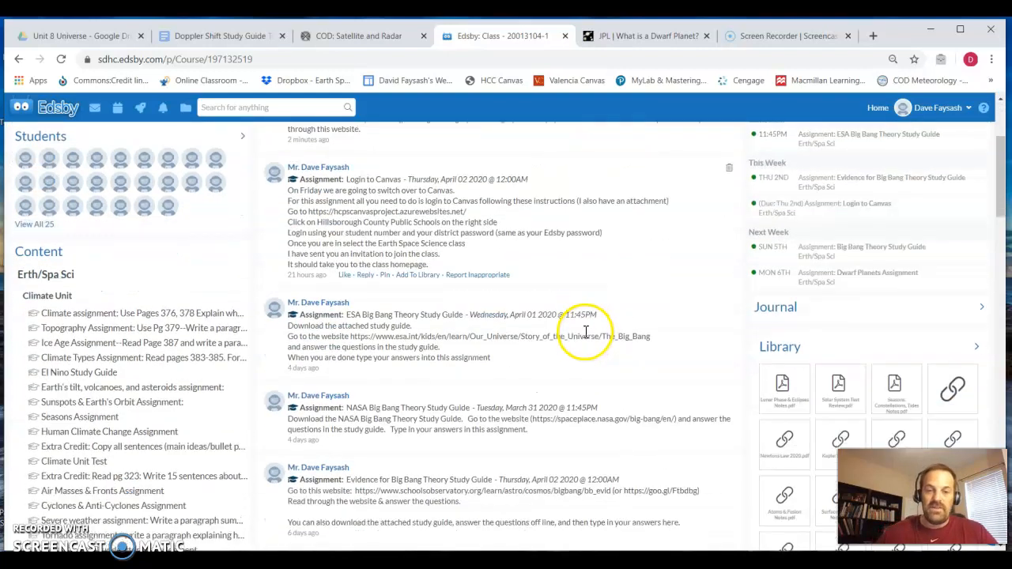
{"action": "scroll", "coordinate": [586, 331], "scroll_direction": "down", "scroll_amount": 1}
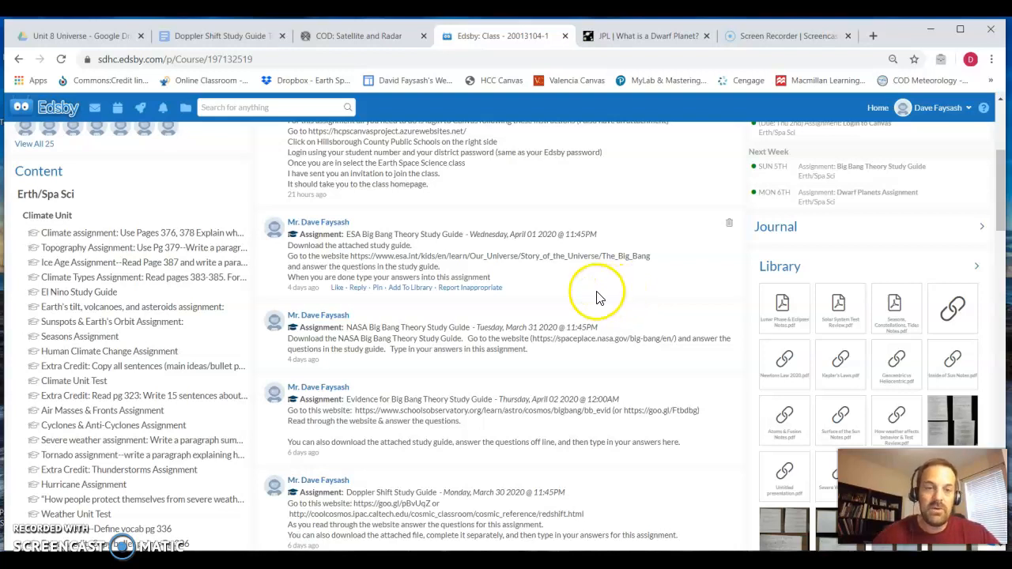
{"action": "left_click", "coordinate": [417, 236]}
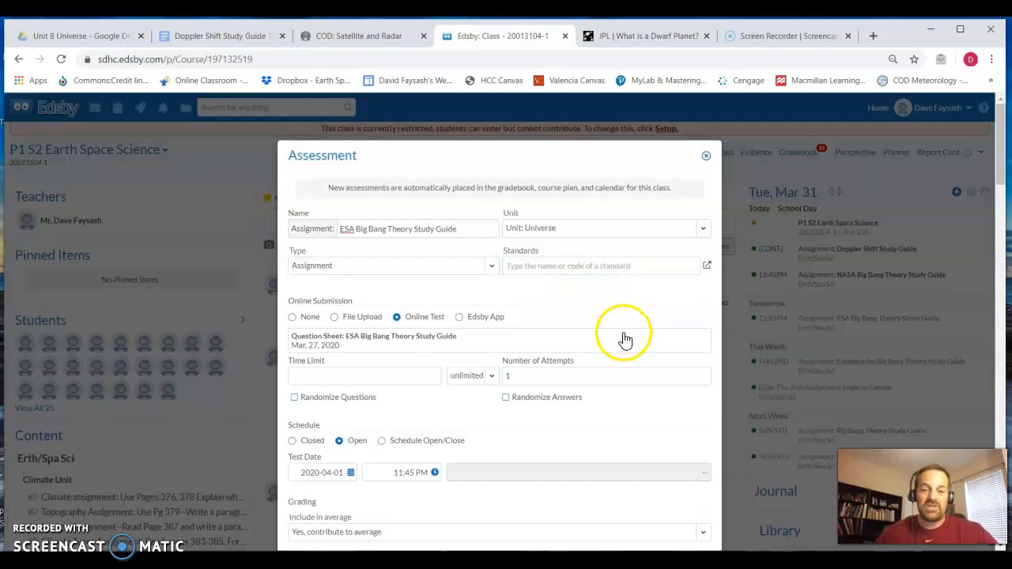
{"action": "scroll", "coordinate": [624, 340], "scroll_direction": "down", "scroll_amount": 5}
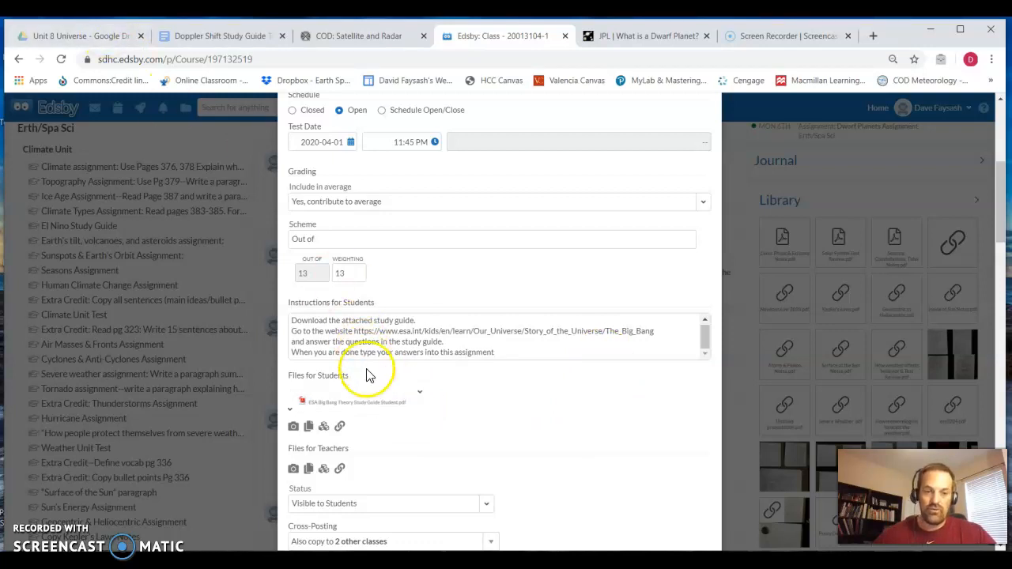
- Open the attached ESA Big Bang Theory Study Guide PDF, read through its questions and close the preview
{"action": "left_click", "coordinate": [390, 414]}
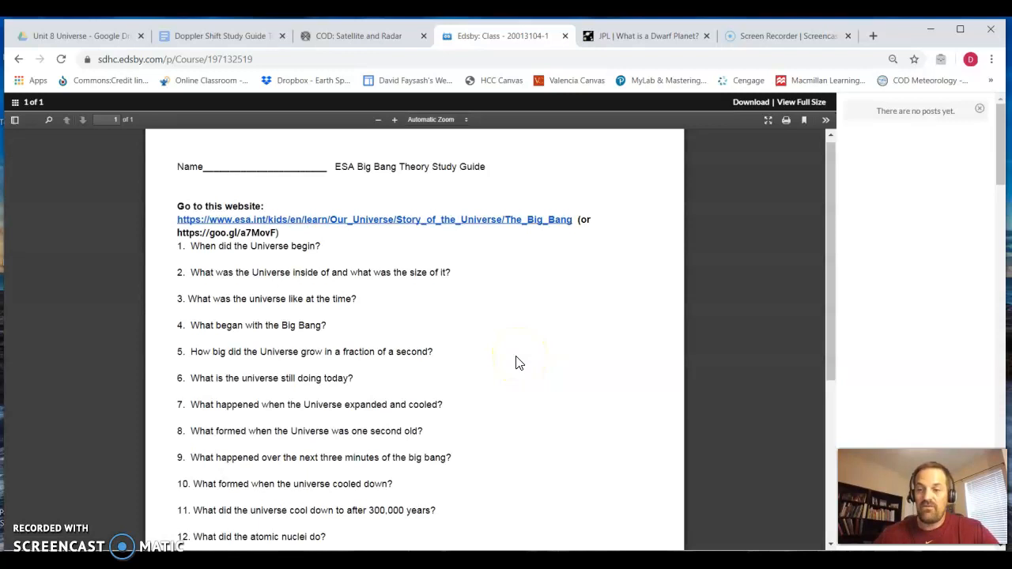
{"action": "scroll", "coordinate": [388, 312], "scroll_direction": "down", "scroll_amount": 1}
{"action": "scroll", "coordinate": [388, 311], "scroll_direction": "up", "scroll_amount": 1}
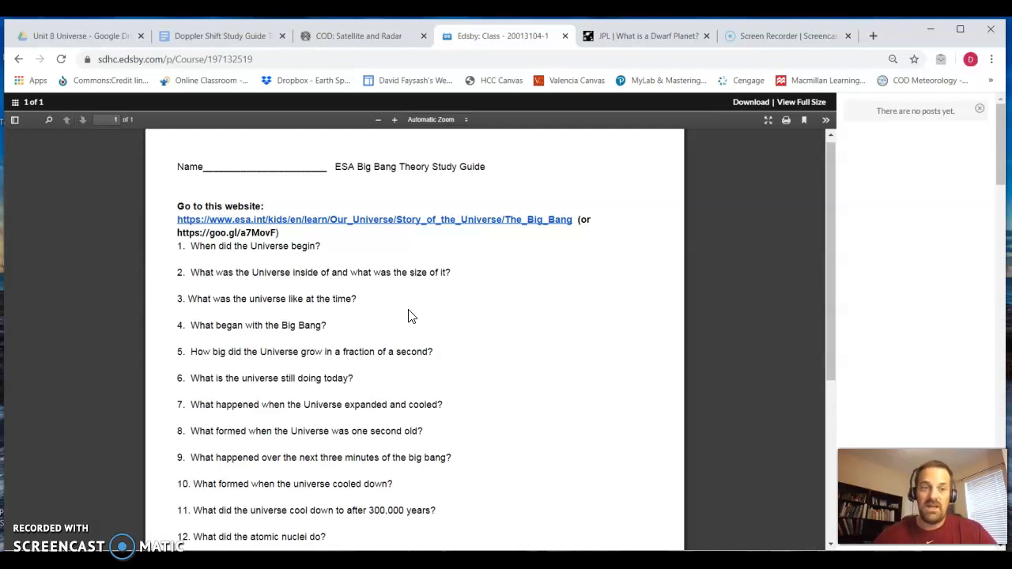
{"action": "scroll", "coordinate": [348, 316], "scroll_direction": "down", "scroll_amount": 1}
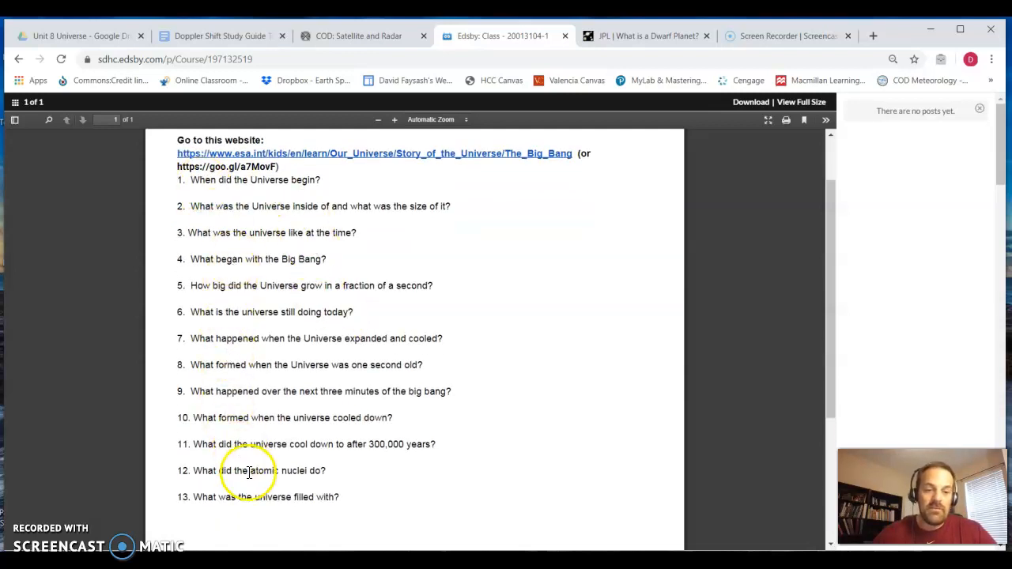
{"action": "scroll", "coordinate": [303, 360], "scroll_direction": "up", "scroll_amount": 1}
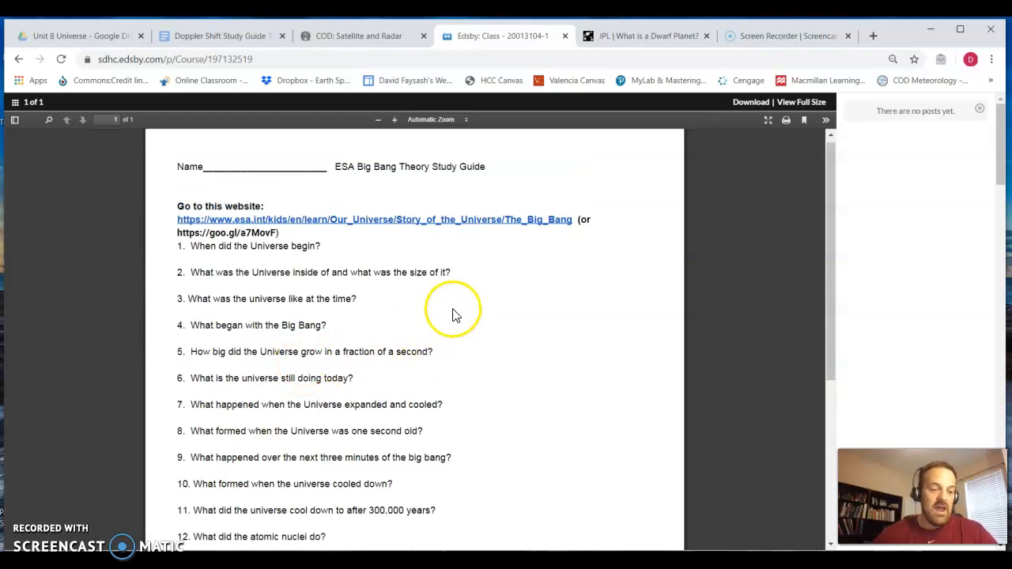
{"action": "left_click", "coordinate": [980, 108]}
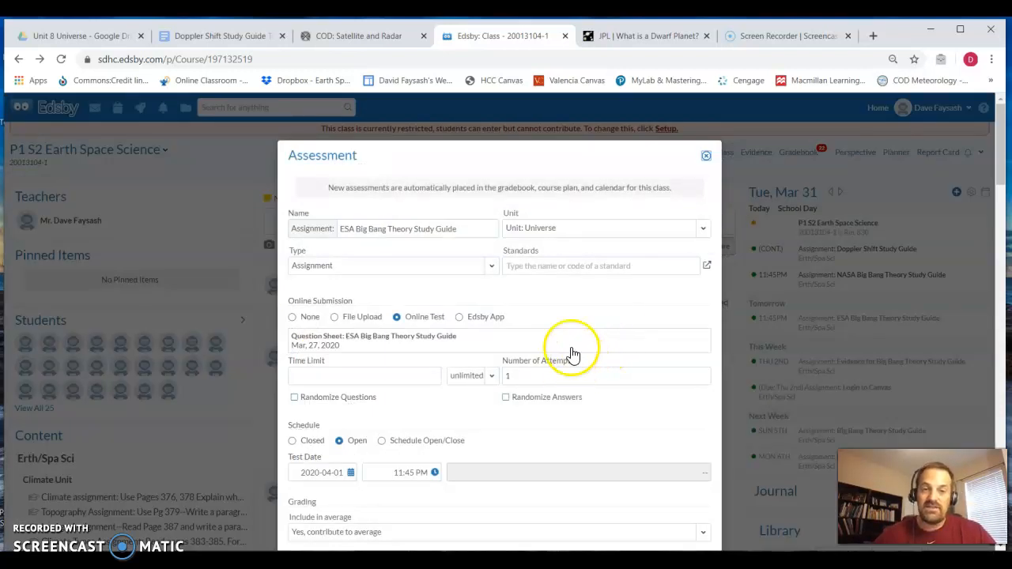
- Look over the ESA Big Bang Theory Study Guide assessment's online test and schedule settings, and close it to return to the class feed
{"action": "scroll", "coordinate": [625, 362], "scroll_direction": "down", "scroll_amount": 1}
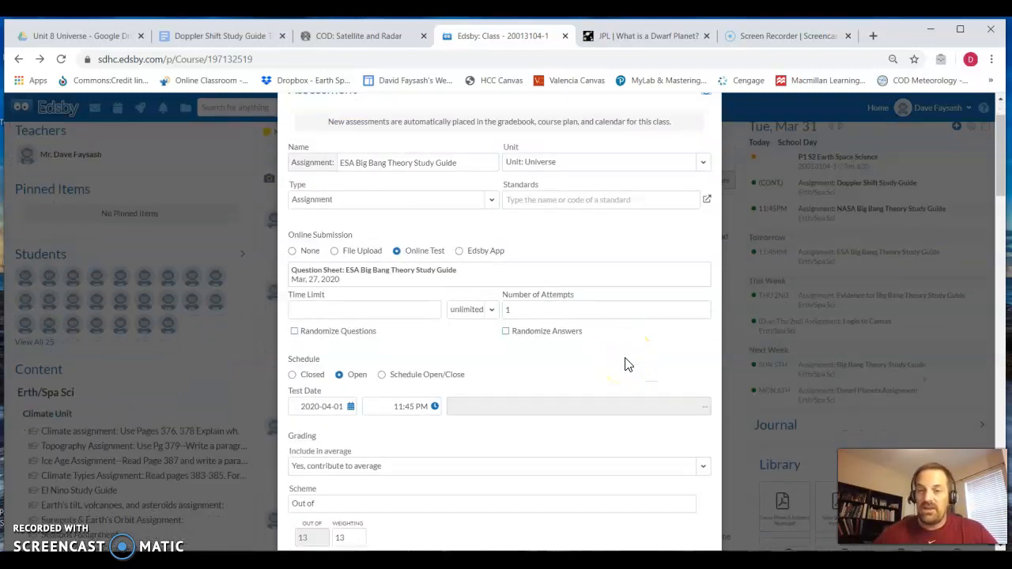
{"action": "scroll", "coordinate": [625, 362], "scroll_direction": "up", "scroll_amount": 1}
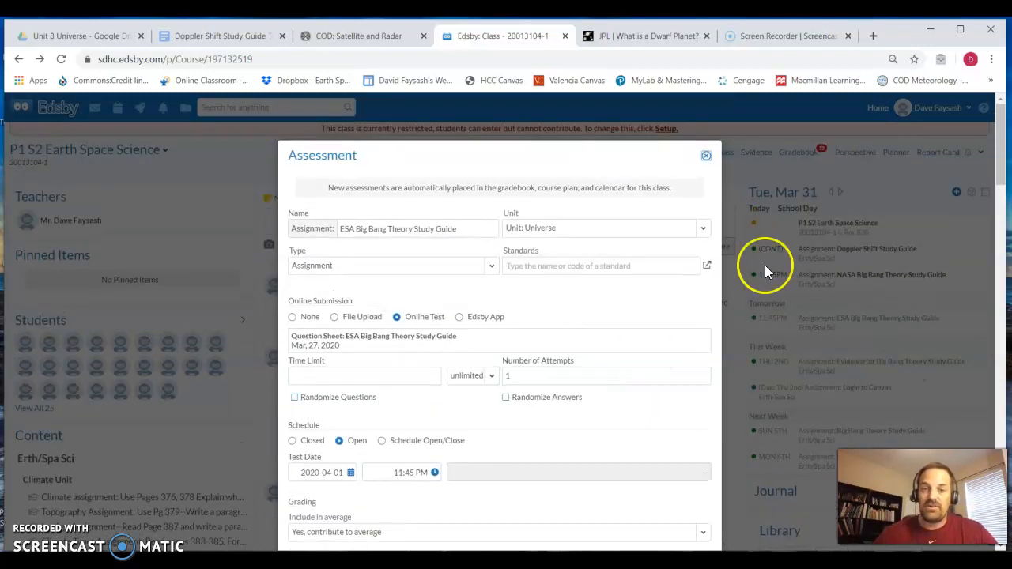
{"action": "left_click", "coordinate": [706, 157]}
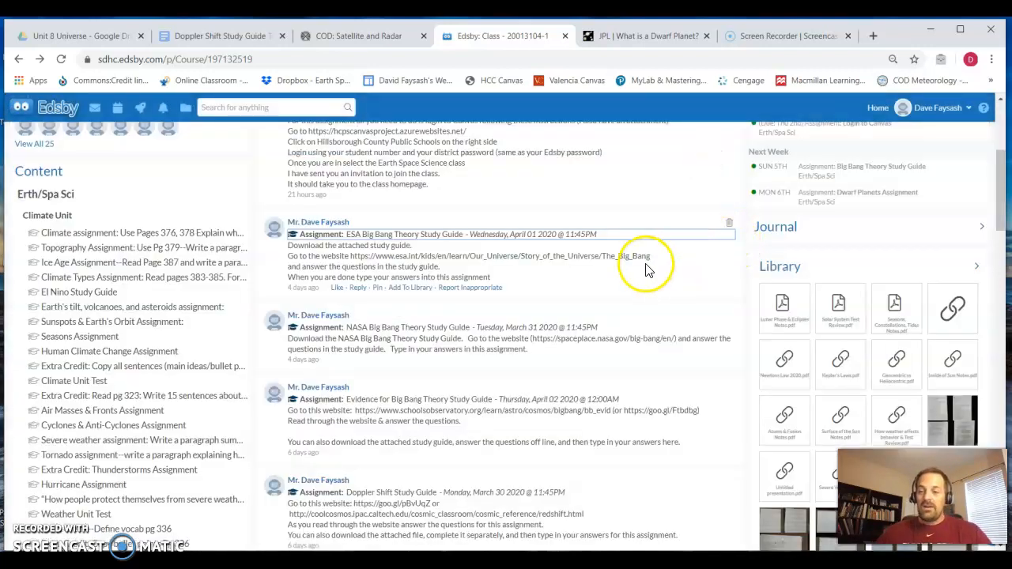
{"action": "scroll", "coordinate": [642, 265], "scroll_direction": "up", "scroll_amount": 1}
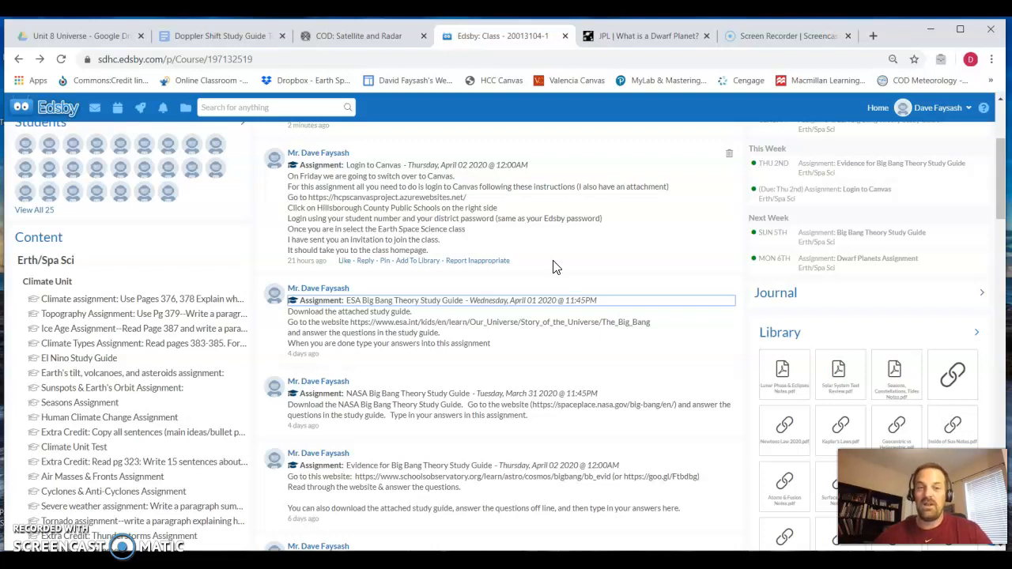
{"action": "left_click", "coordinate": [552, 290]}
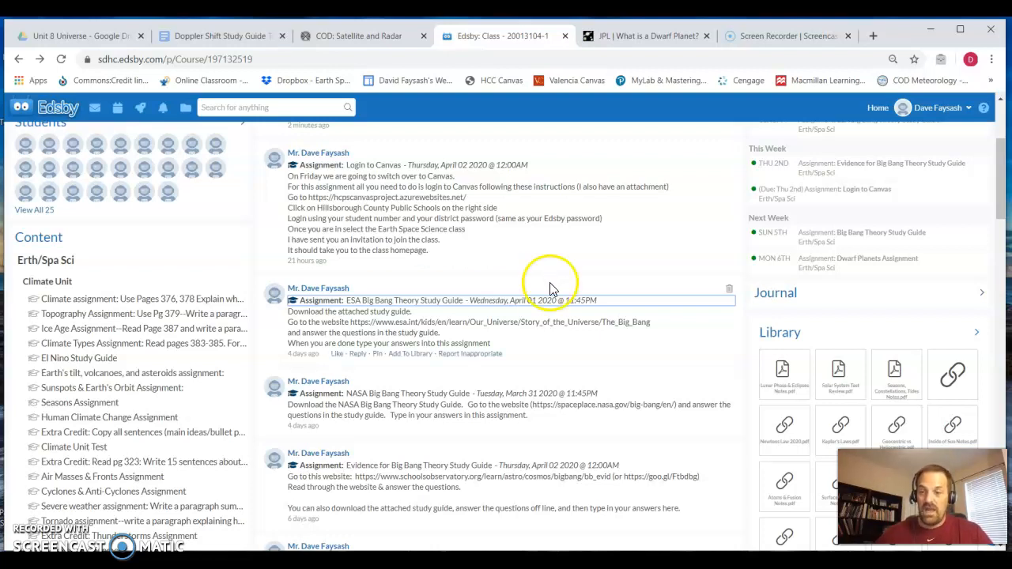